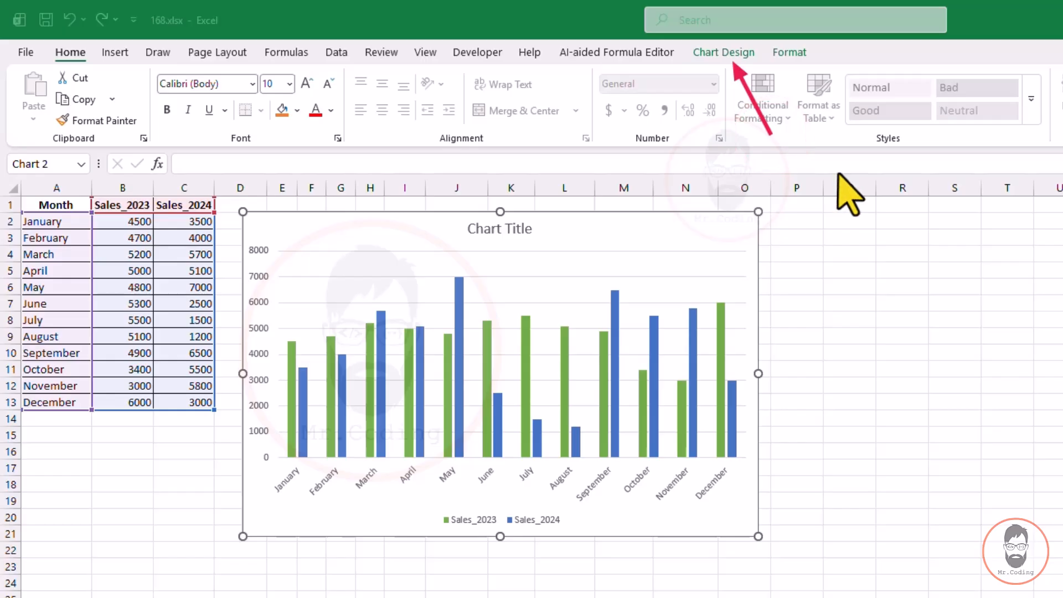
# Examine the chart elements that can be added to the column chart, including Up/Down Bars.
pyautogui.click(713, 52)
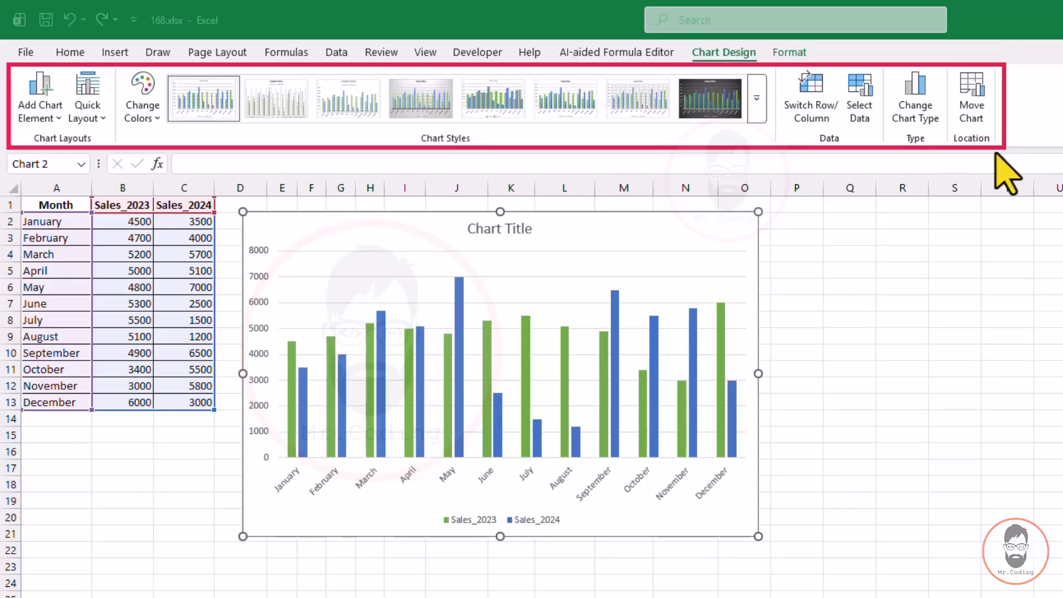
pyautogui.click(57, 117)
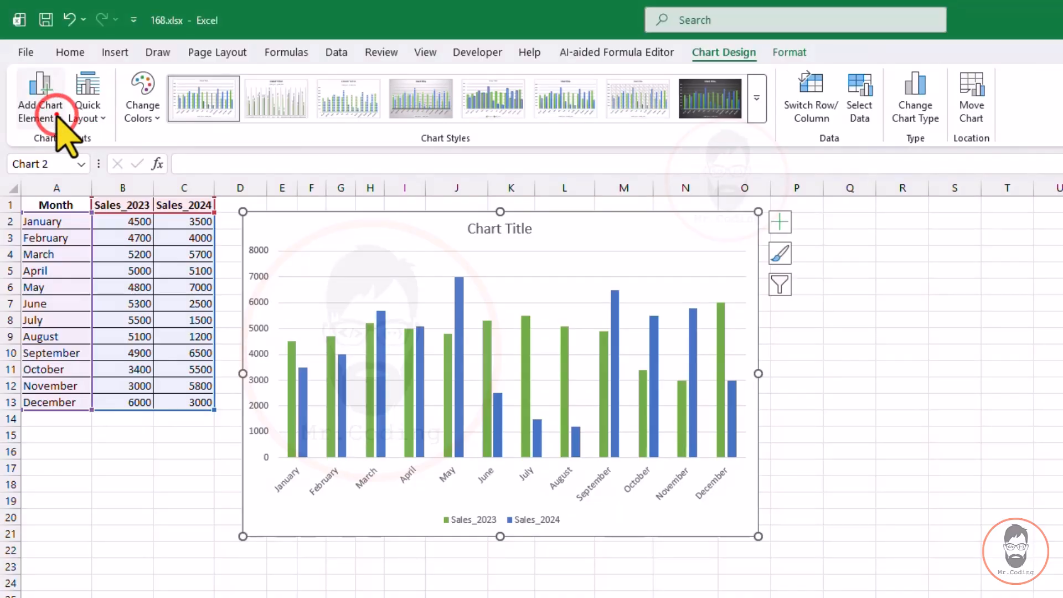
pyautogui.click(55, 116)
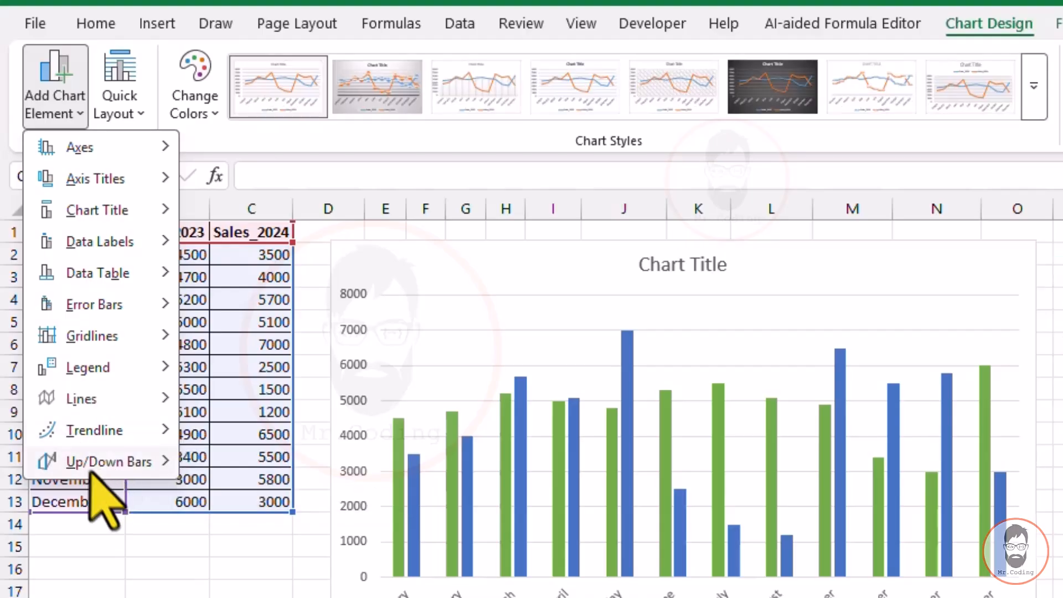
pyautogui.moveTo(94, 468)
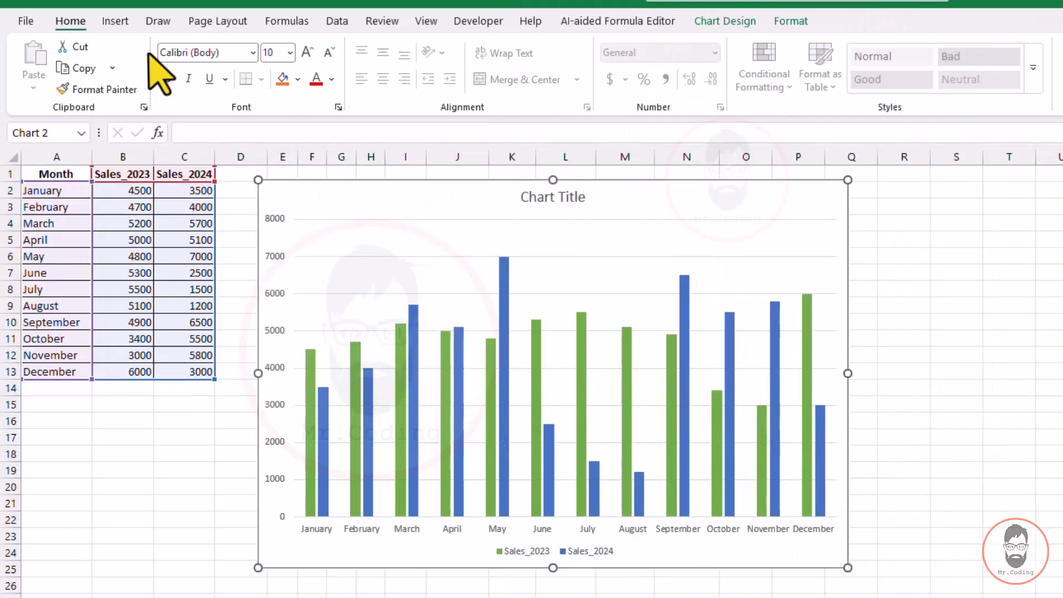
# Examine the chart types available for insertion, including the column, hierarchy, line, statistical, pie and scatter galleries.
pyautogui.click(116, 21)
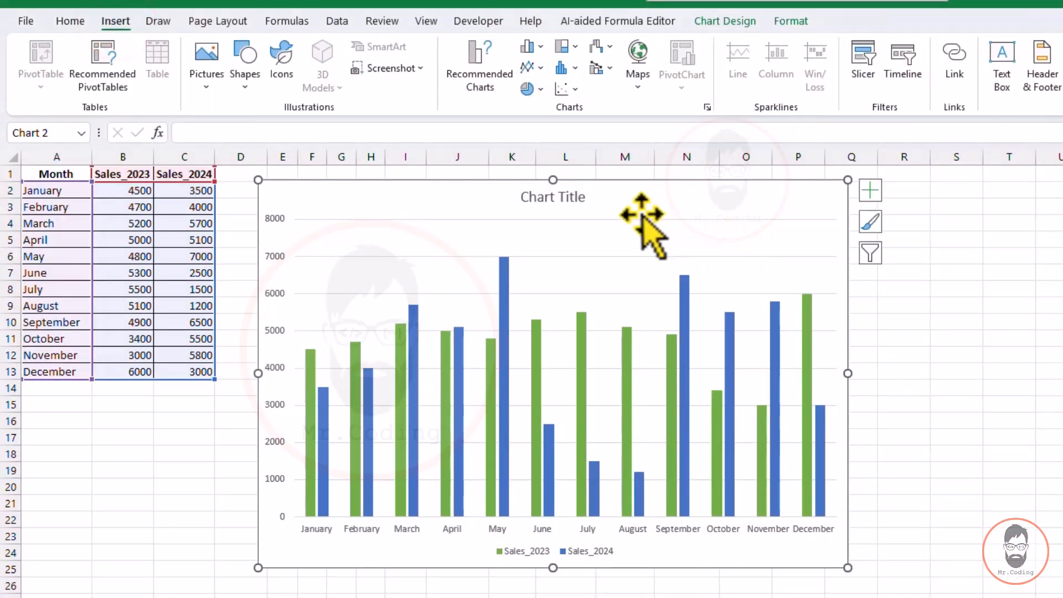
pyautogui.click(427, 23)
pyautogui.moveTo(428, 24)
pyautogui.mouseDown()
pyautogui.moveTo(608, 99)
pyautogui.moveTo(722, 127)
pyautogui.mouseUp()
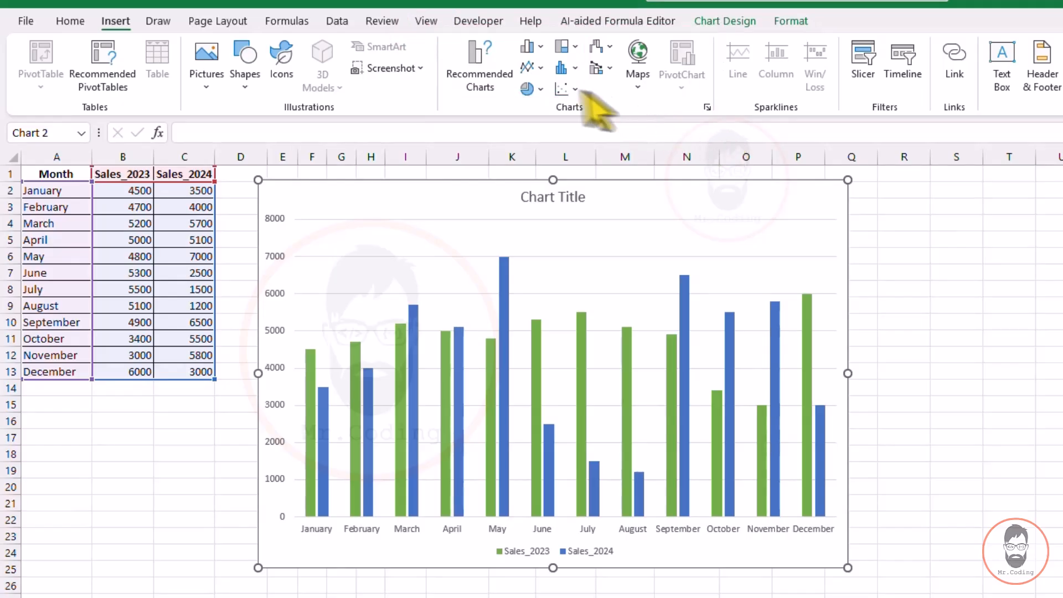
pyautogui.click(540, 46)
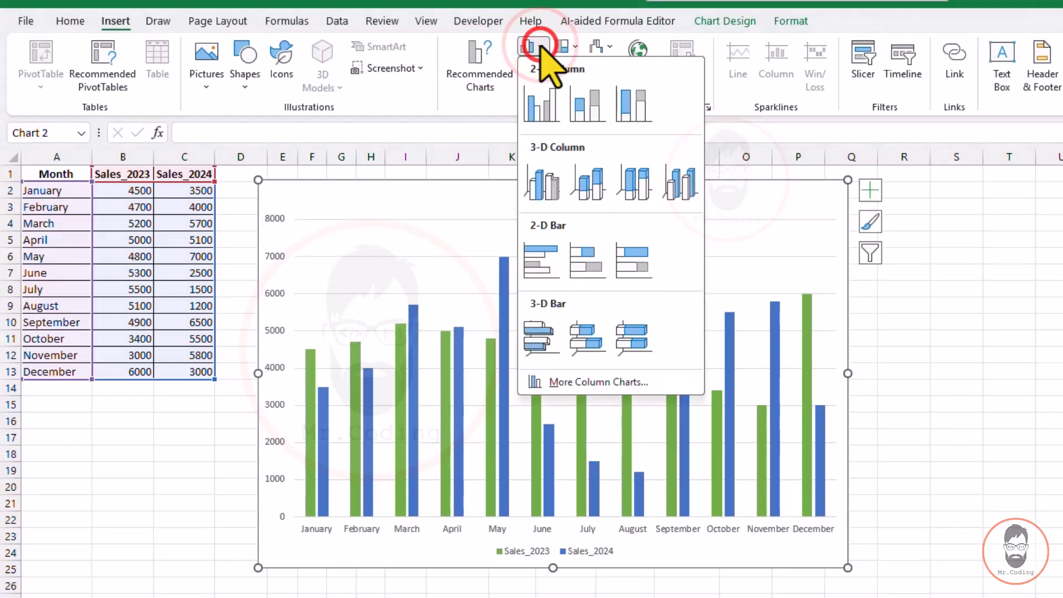
pyautogui.click(565, 47)
pyautogui.click(571, 49)
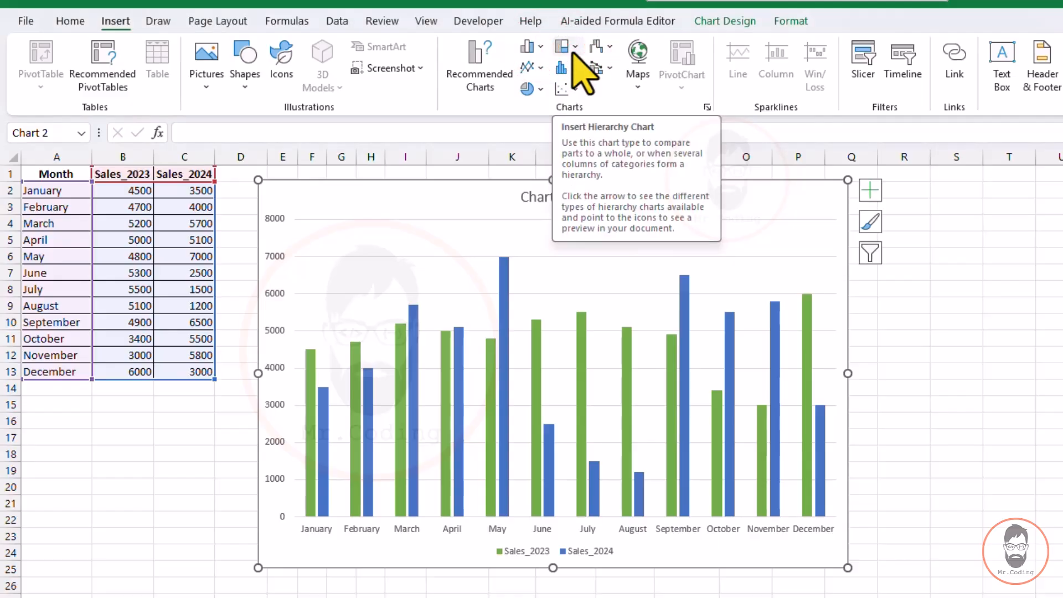
pyautogui.click(574, 51)
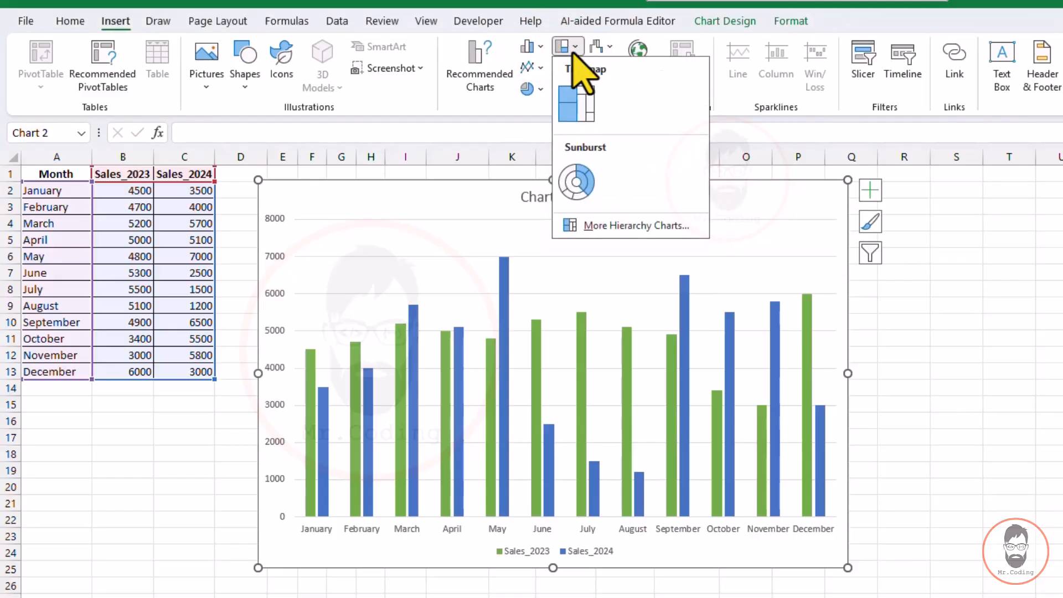
pyautogui.click(574, 51)
pyautogui.click(539, 69)
pyautogui.click(541, 68)
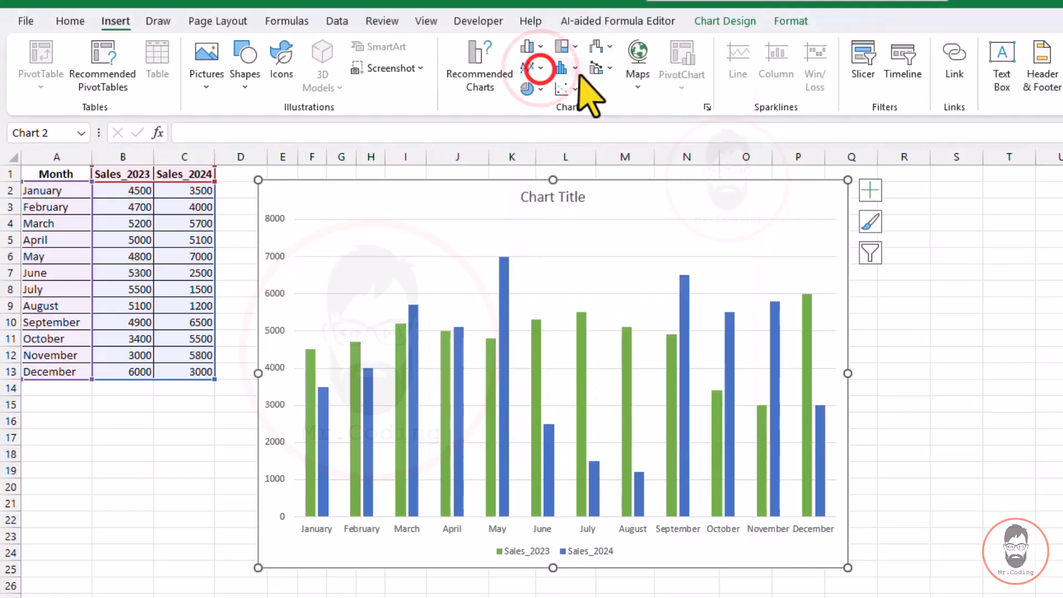
pyautogui.click(565, 67)
pyautogui.click(539, 90)
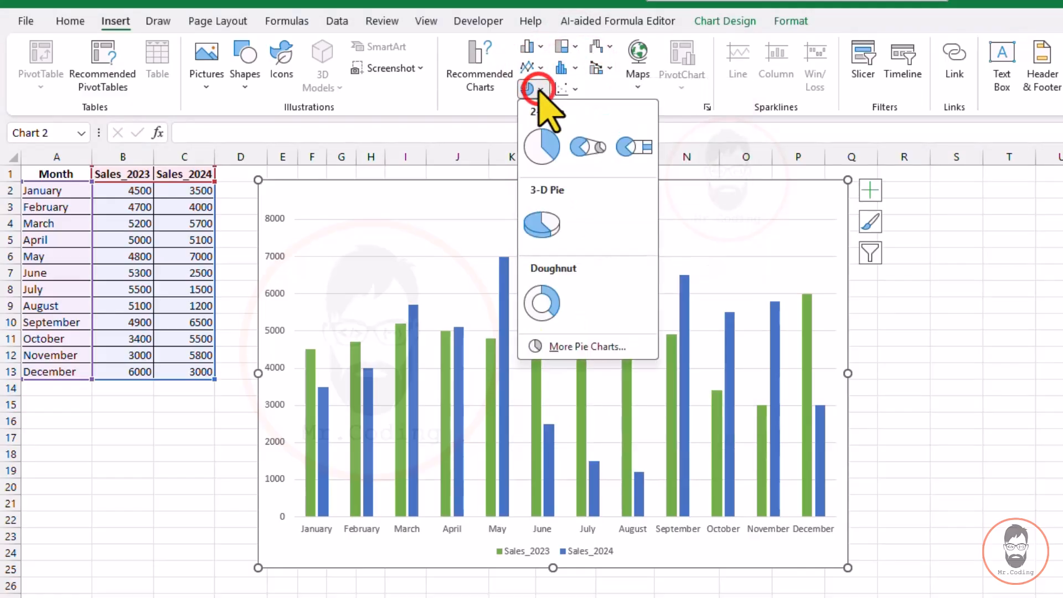
pyautogui.click(575, 89)
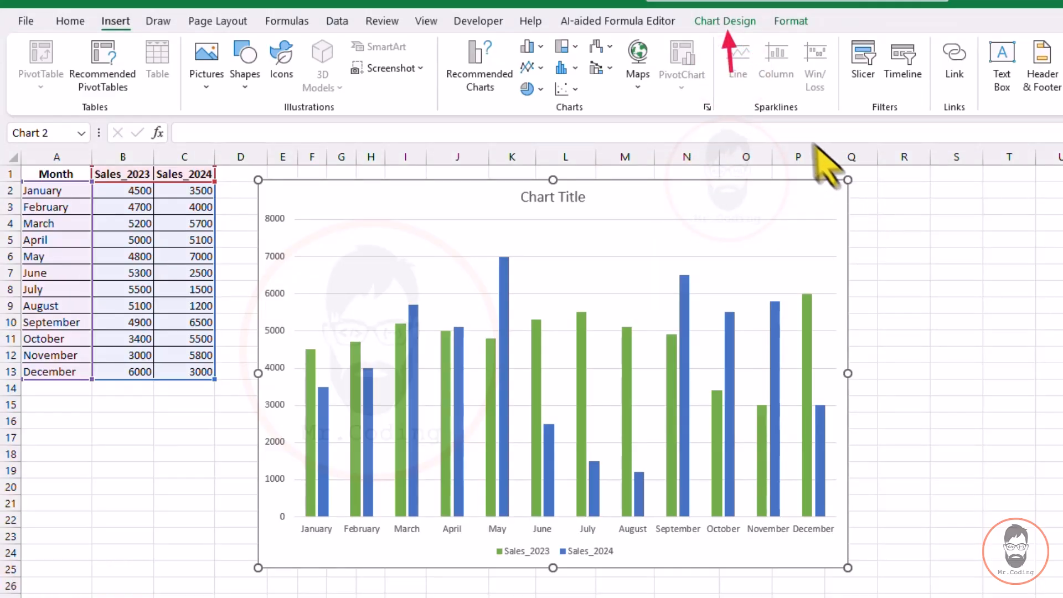
# Check whether Up/Down Bars can be added to the selected clustered column chart.
pyautogui.click(725, 21)
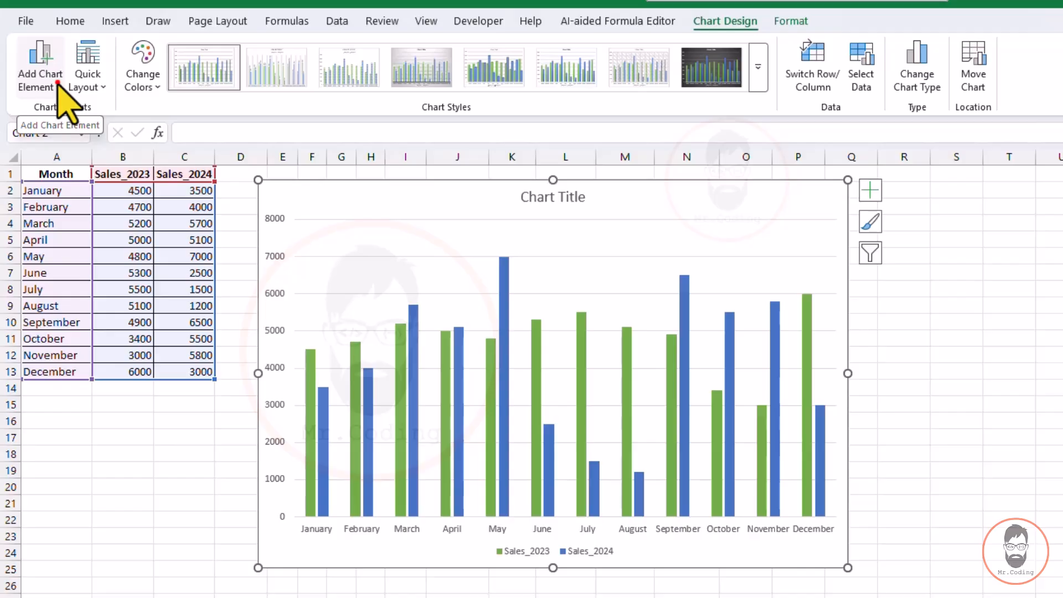
pyautogui.click(62, 101)
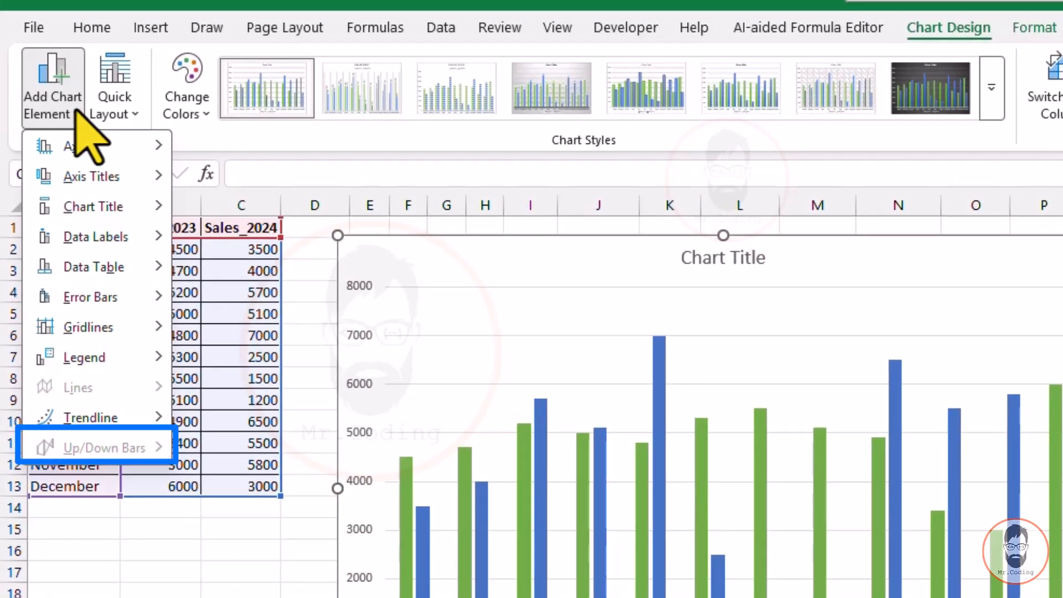
pyautogui.click(83, 449)
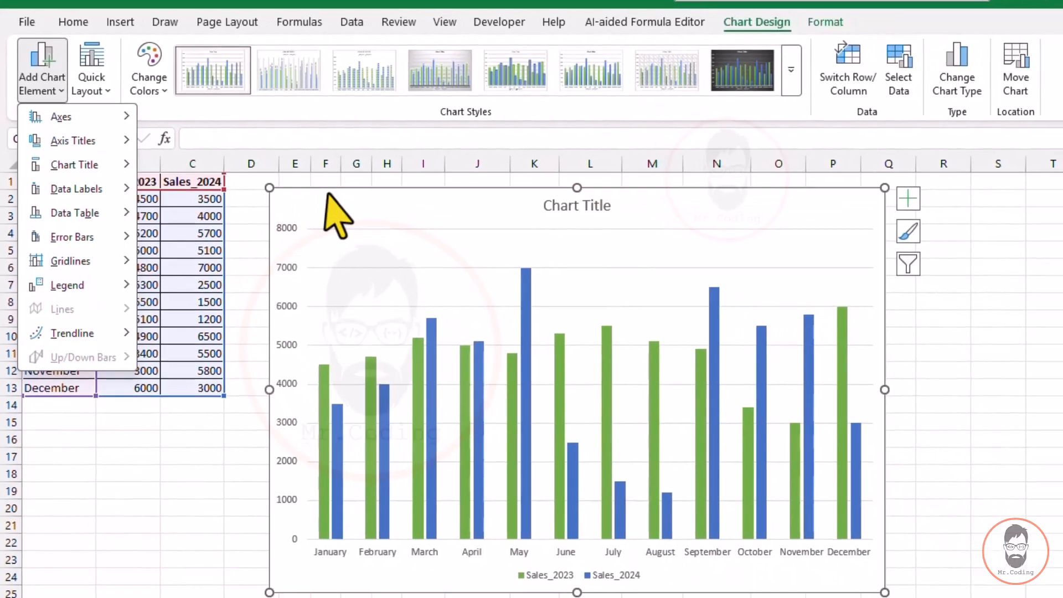
pyautogui.click(410, 249)
# Select the sales data in A1:C13 and open the Insert Chart dialog with all chart types listed.
pyautogui.click(120, 20)
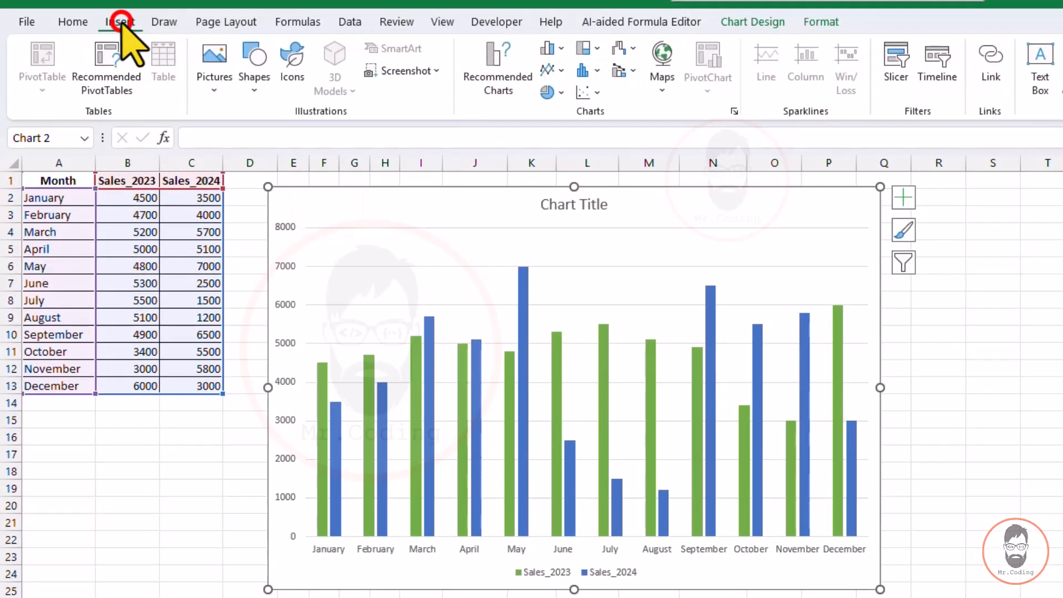
pyautogui.click(162, 365)
pyautogui.moveTo(192, 386); pyautogui.dragTo(40, 180)
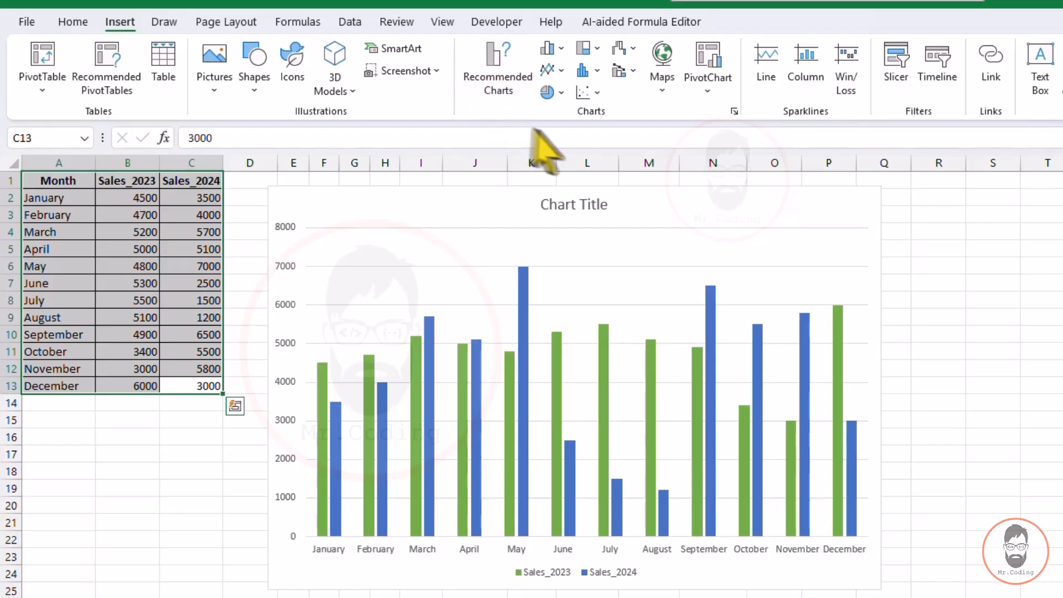
pyautogui.click(734, 113)
pyautogui.moveTo(740, 169); pyautogui.dragTo(519, 168)
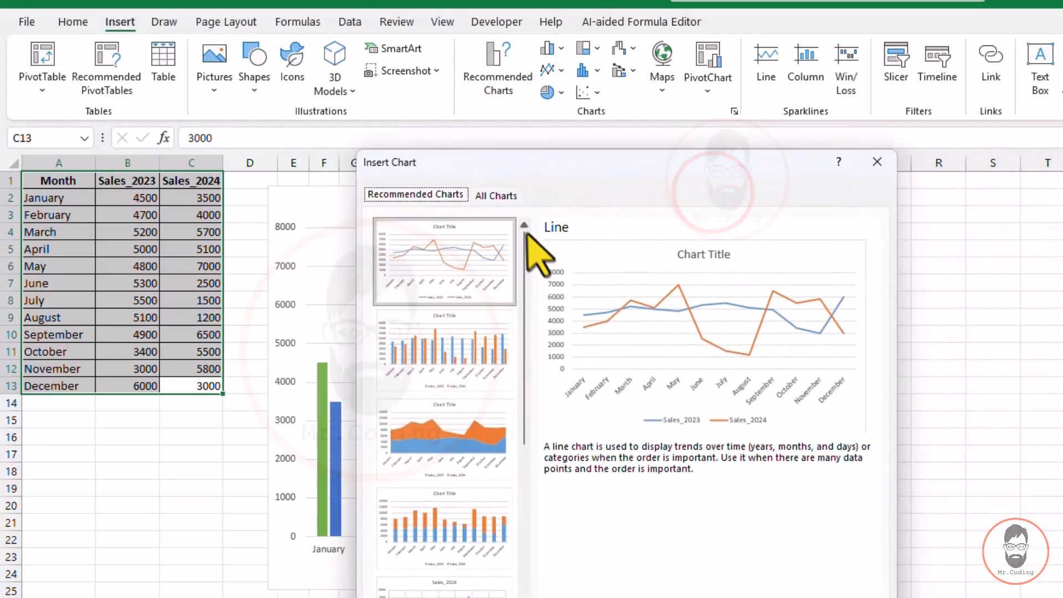
pyautogui.click(496, 196)
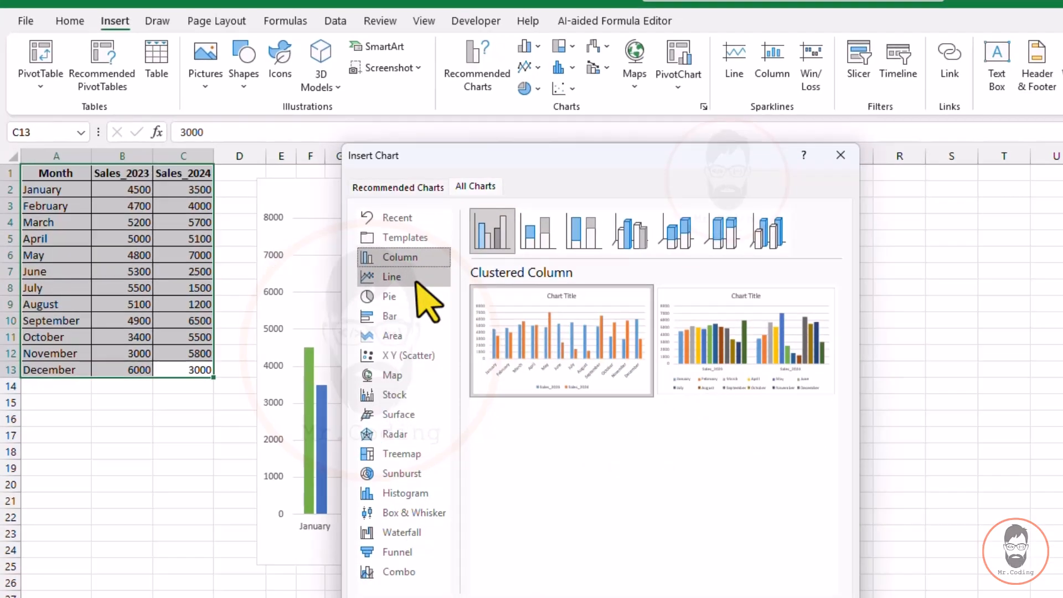
# Preview the Line, Pie, Bar, Area and X Y (Scatter) categories for the sales data.
pyautogui.click(432, 291)
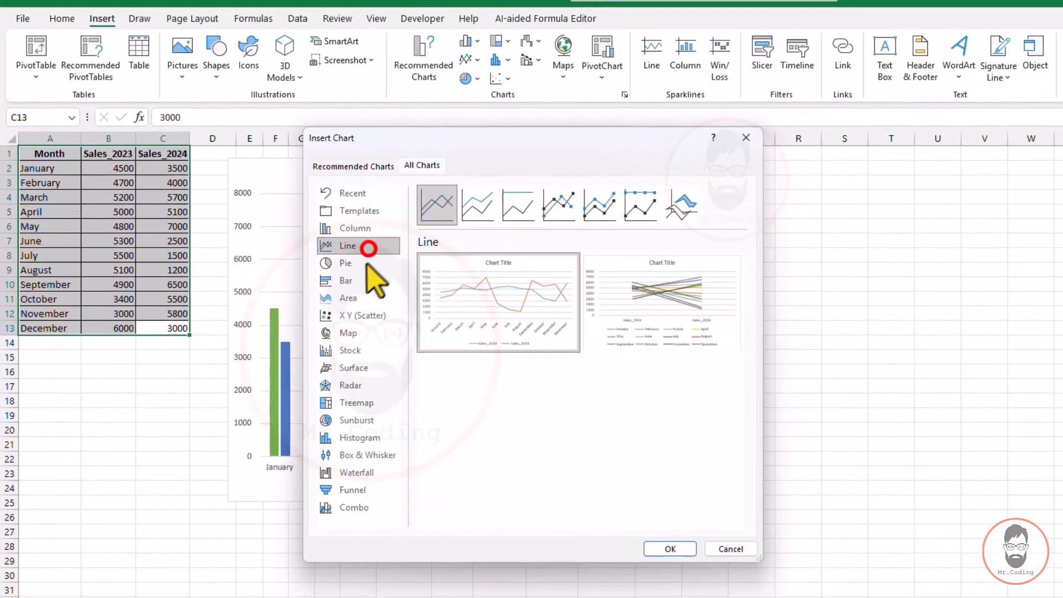
pyautogui.click(354, 263)
pyautogui.click(354, 280)
pyautogui.click(359, 298)
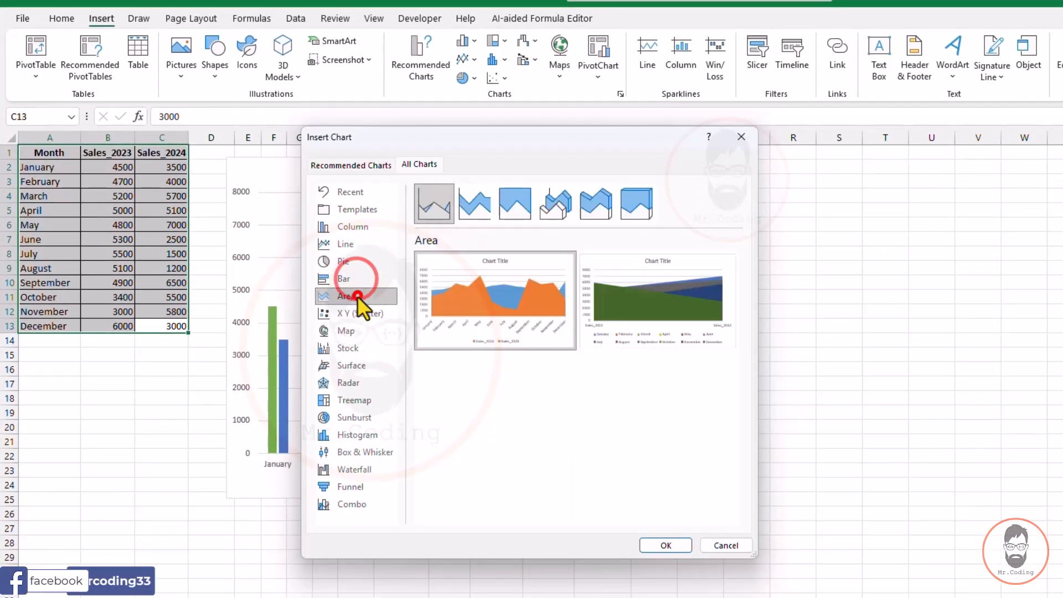
pyautogui.click(357, 313)
# Preview each column chart subtype for the sales data, from Clustered Column through the 3-D variants.
pyautogui.click(350, 228)
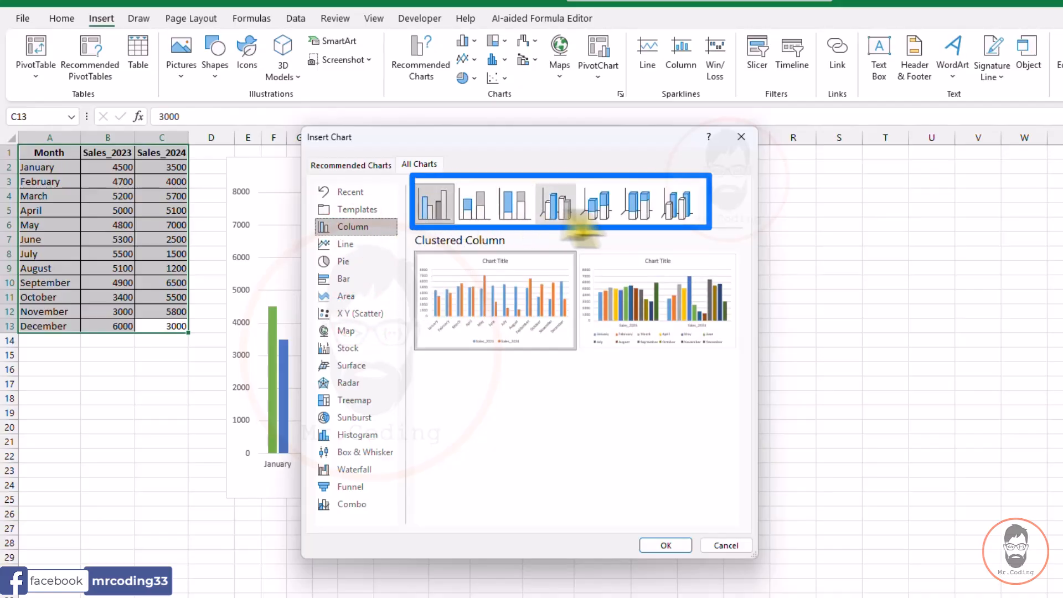
pyautogui.click(353, 227)
pyautogui.click(434, 204)
pyautogui.click(468, 206)
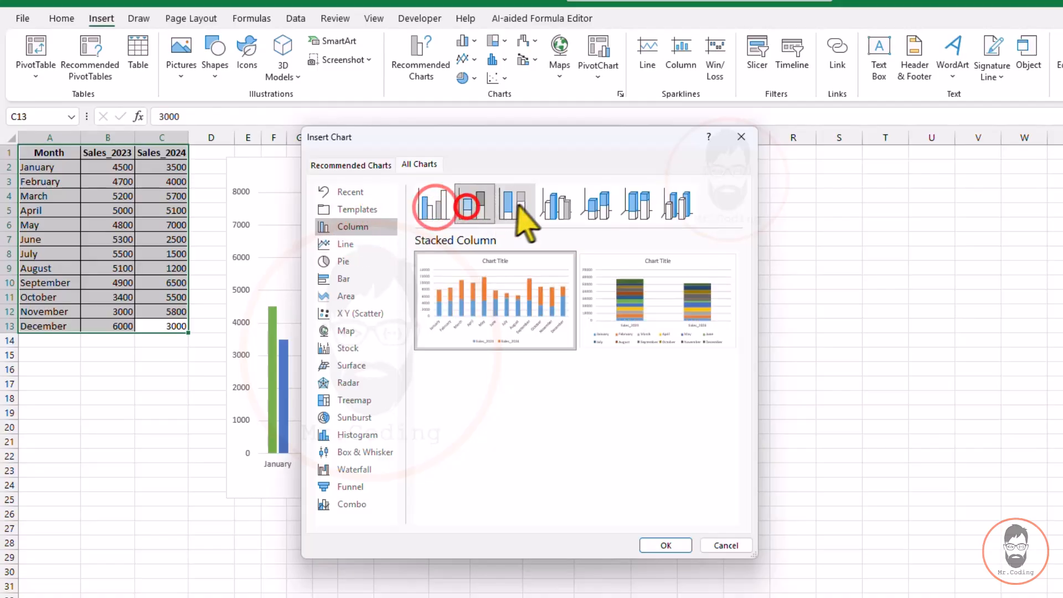
pyautogui.click(517, 206)
pyautogui.click(556, 205)
pyautogui.click(603, 206)
pyautogui.click(645, 207)
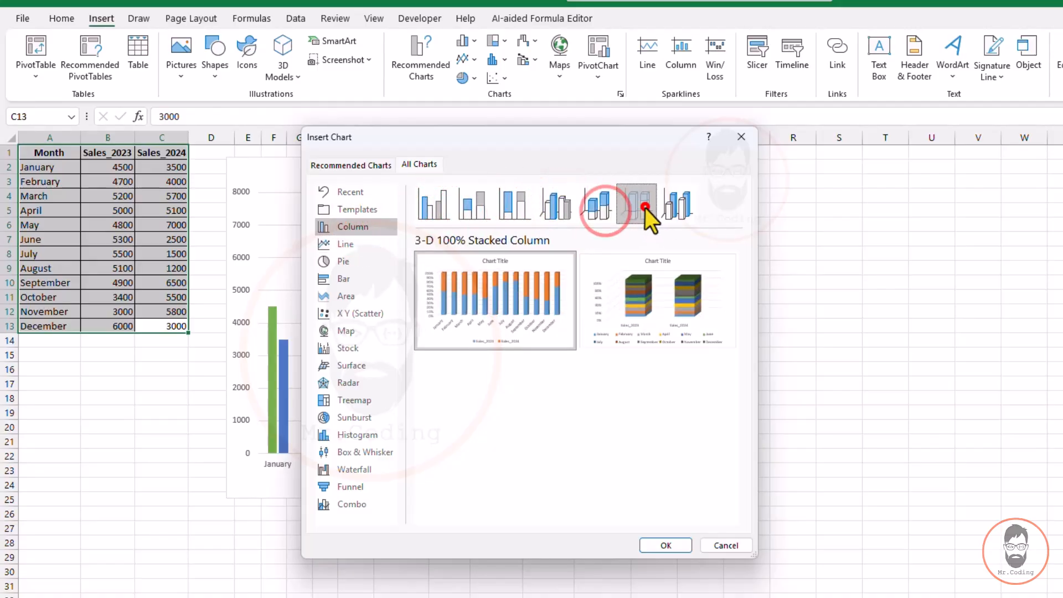
pyautogui.click(678, 205)
# Compare the previews of the Line, Pie, Bar and Area chart categories.
pyautogui.click(364, 244)
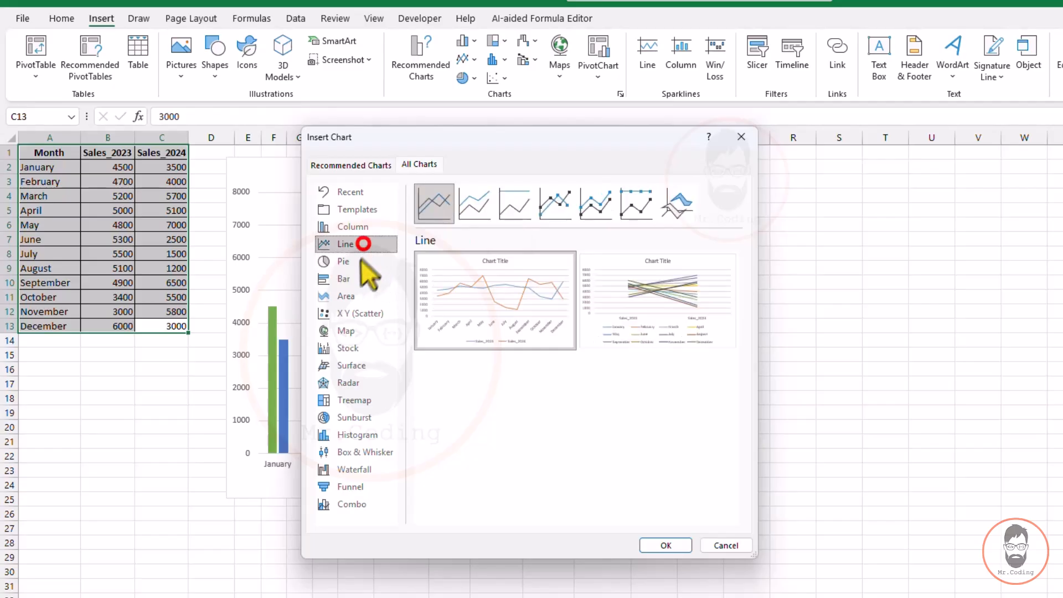
pyautogui.click(354, 262)
pyautogui.click(352, 281)
pyautogui.click(352, 296)
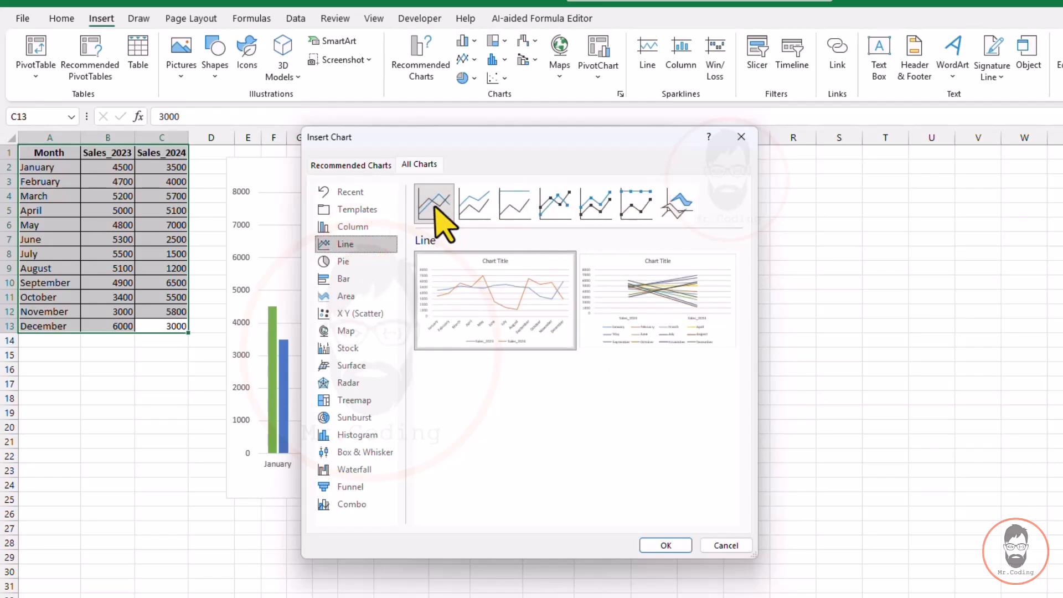
# Insert a basic Line chart of the sales data, move it up the sheet and enlarge it.
pyautogui.click(435, 206)
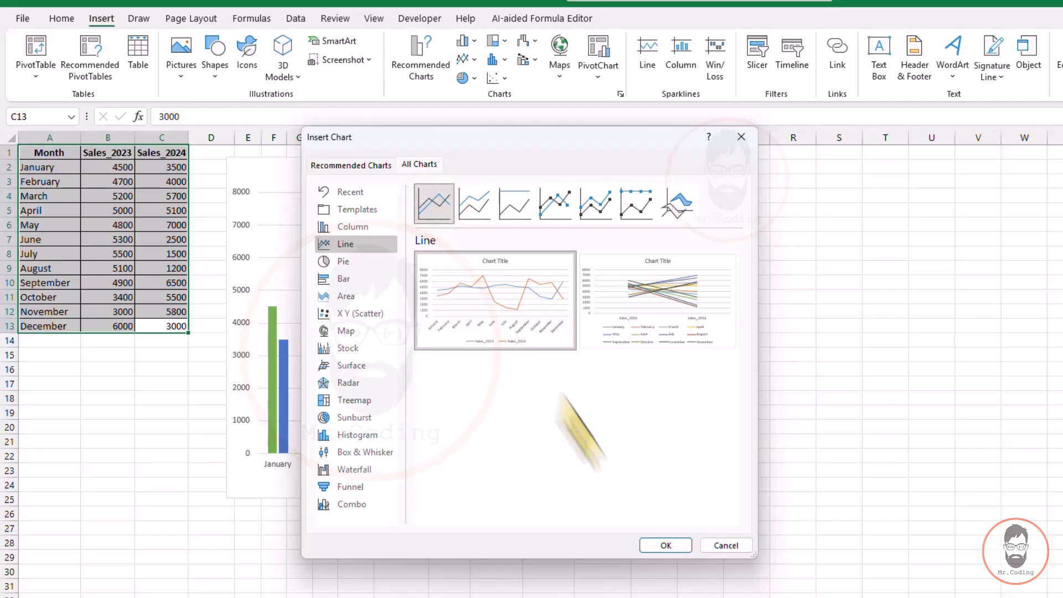
pyautogui.click(667, 547)
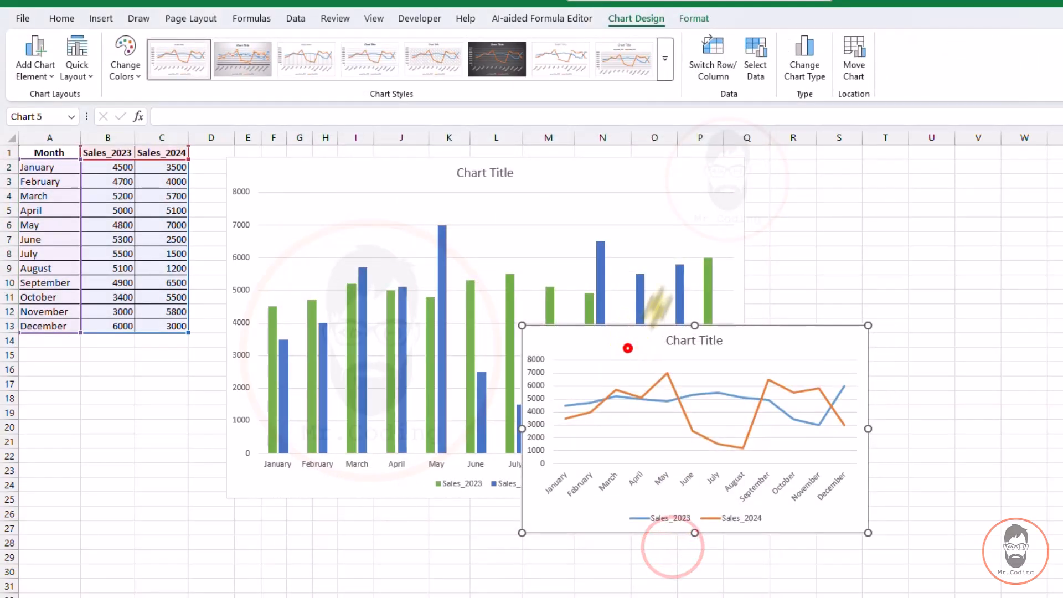
pyautogui.moveTo(626, 349); pyautogui.dragTo(652, 192)
pyautogui.moveTo(889, 374); pyautogui.dragTo(991, 446)
# Delete the old column chart, then place the line chart beside the data table and enlarge it slightly.
pyautogui.click(304, 167)
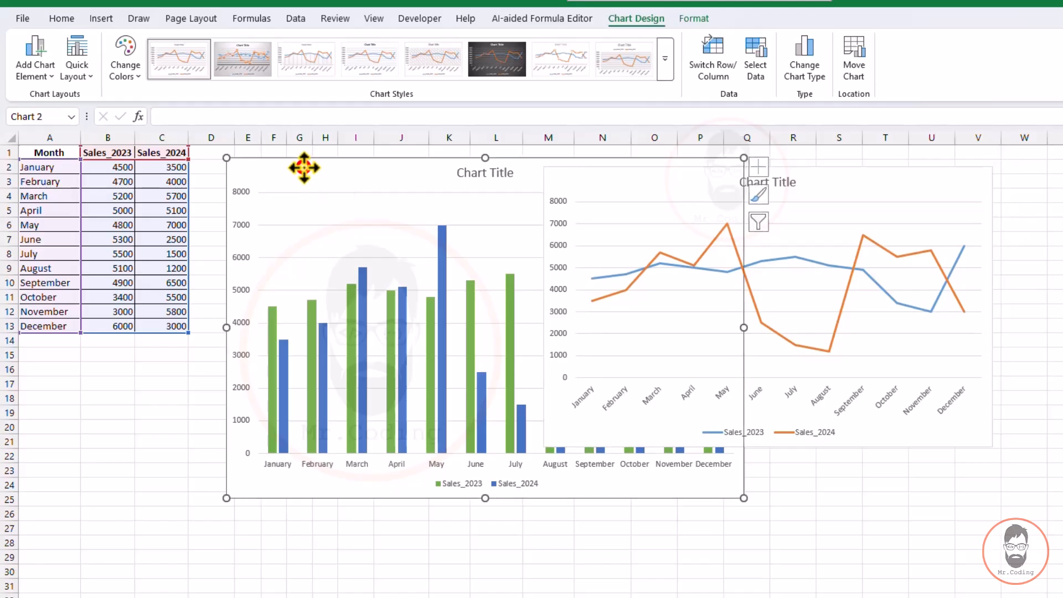
pyautogui.press('Delete')
pyautogui.moveTo(649, 180); pyautogui.dragTo(338, 170)
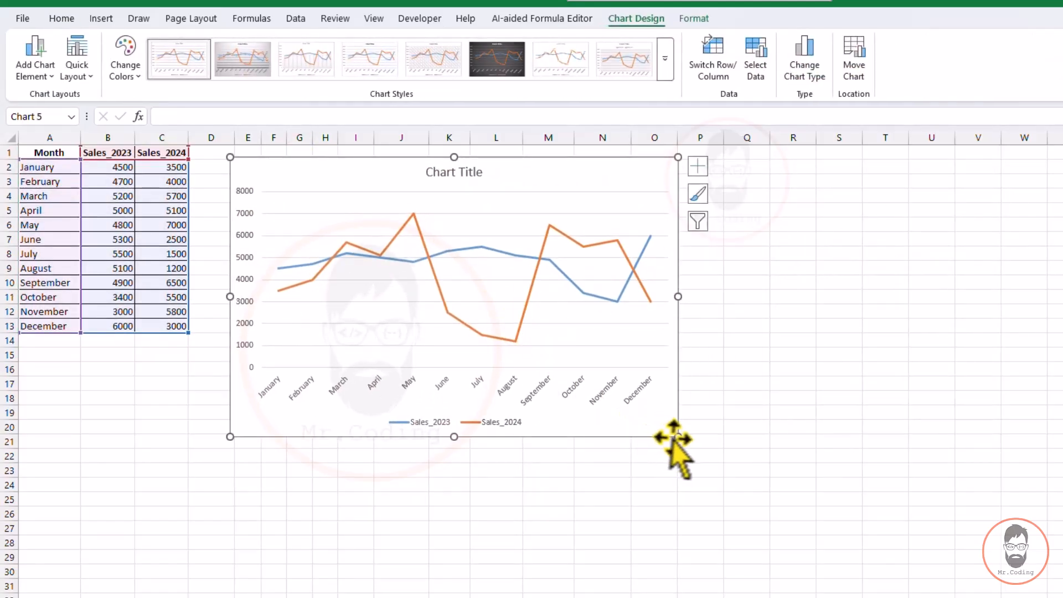
pyautogui.moveTo(676, 436); pyautogui.dragTo(725, 469)
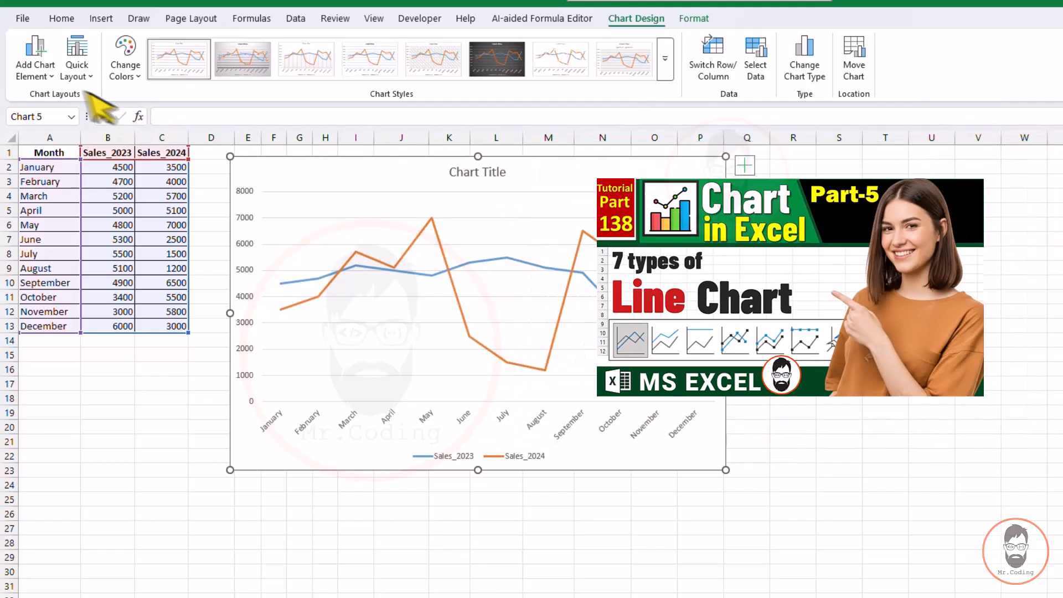
# Add Up/Down Bars to the line chart comparing Sales_2023 and Sales_2024.
pyautogui.click(49, 78)
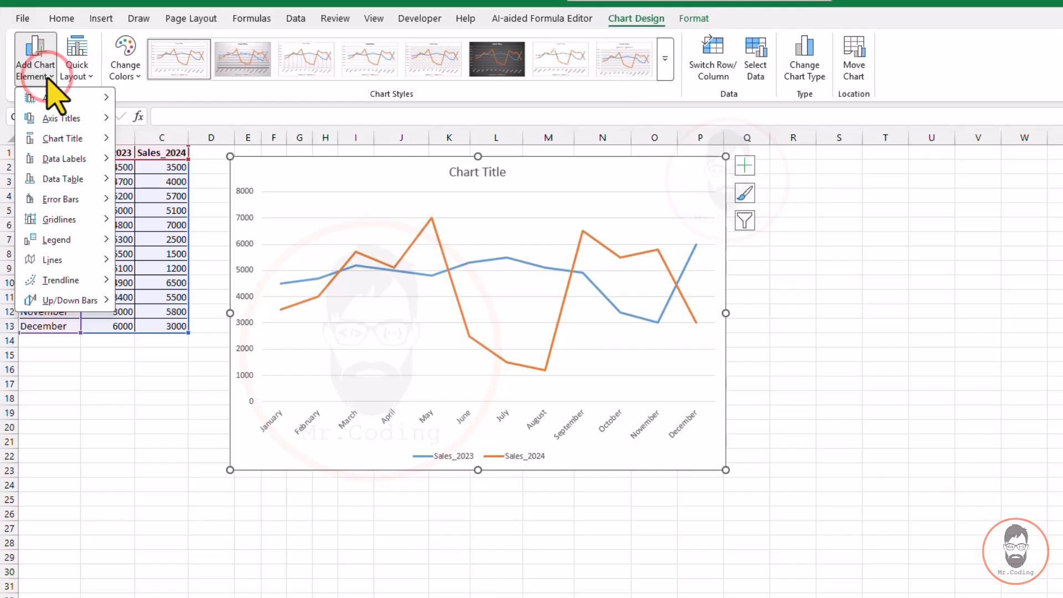
pyautogui.moveTo(39, 301)
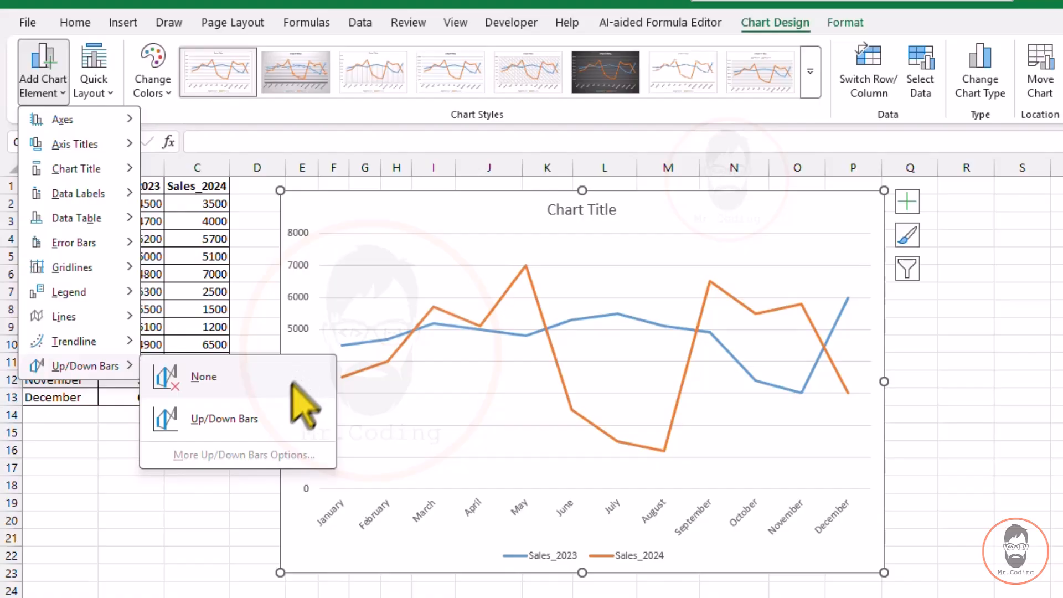
pyautogui.click(279, 419)
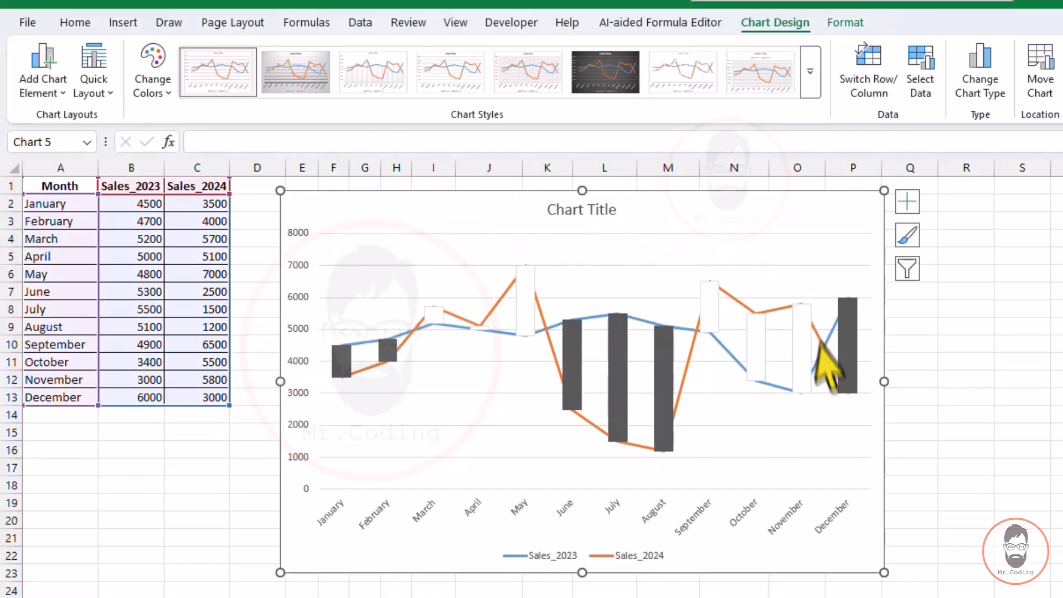
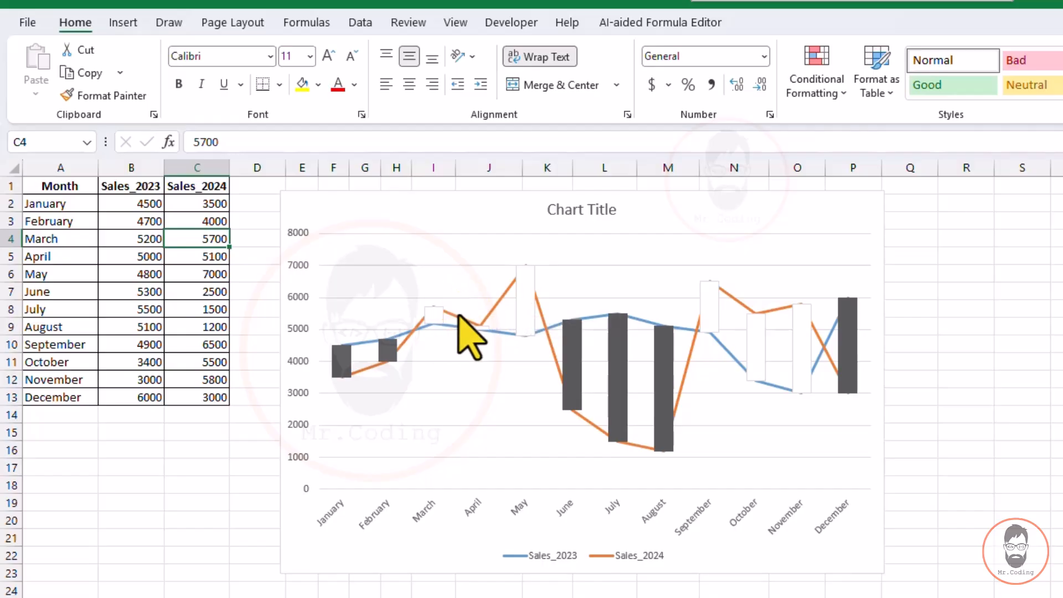
# Shift the line chart slightly up the sheet and open the detailed formatting options for its Up/Down Bars.
pyautogui.moveTo(459, 317)
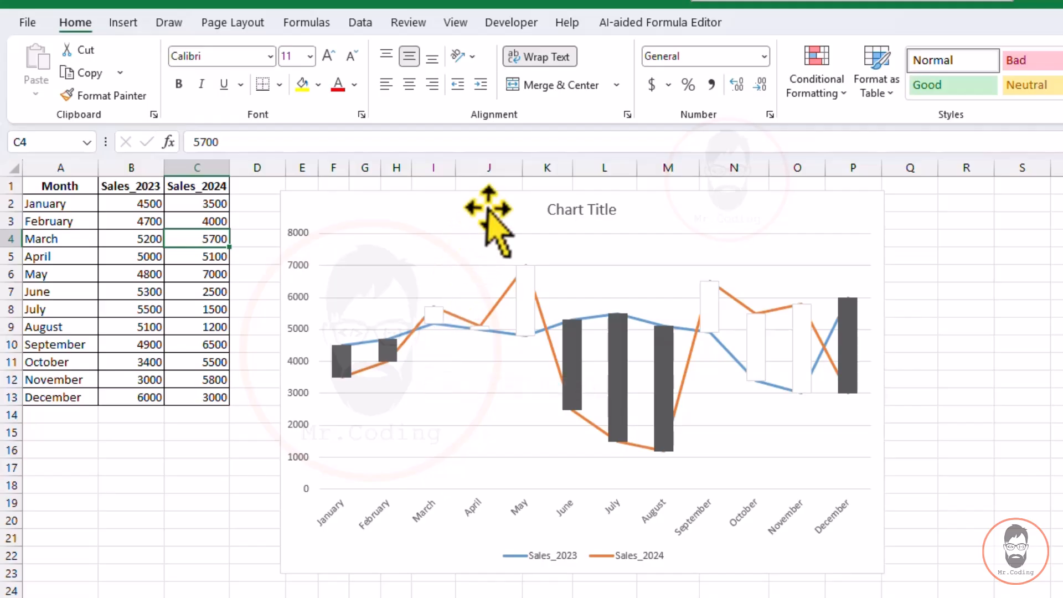
pyautogui.moveTo(489, 218); pyautogui.dragTo(472, 202)
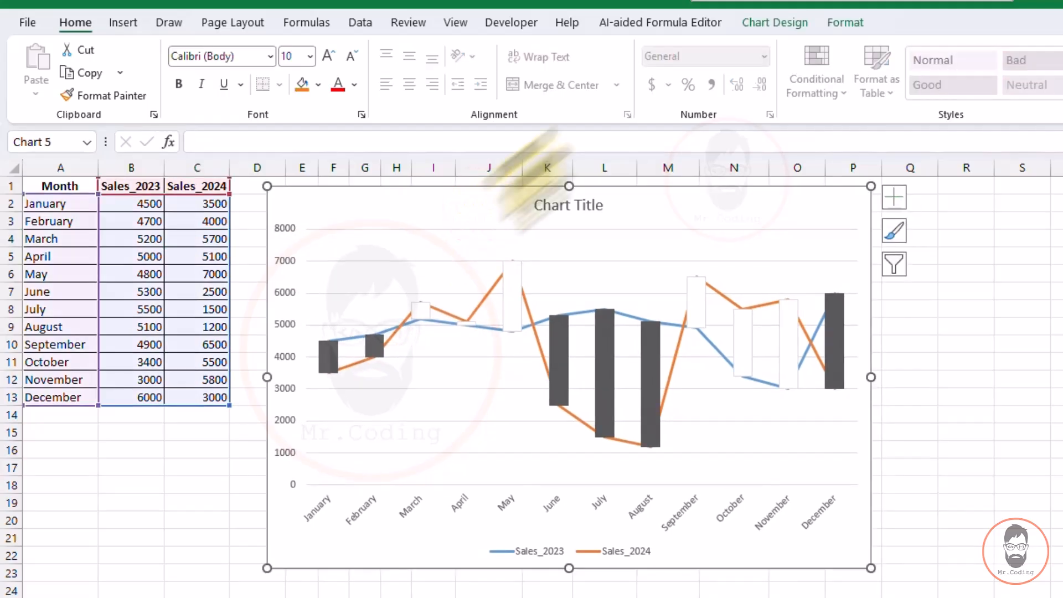
pyautogui.click(766, 23)
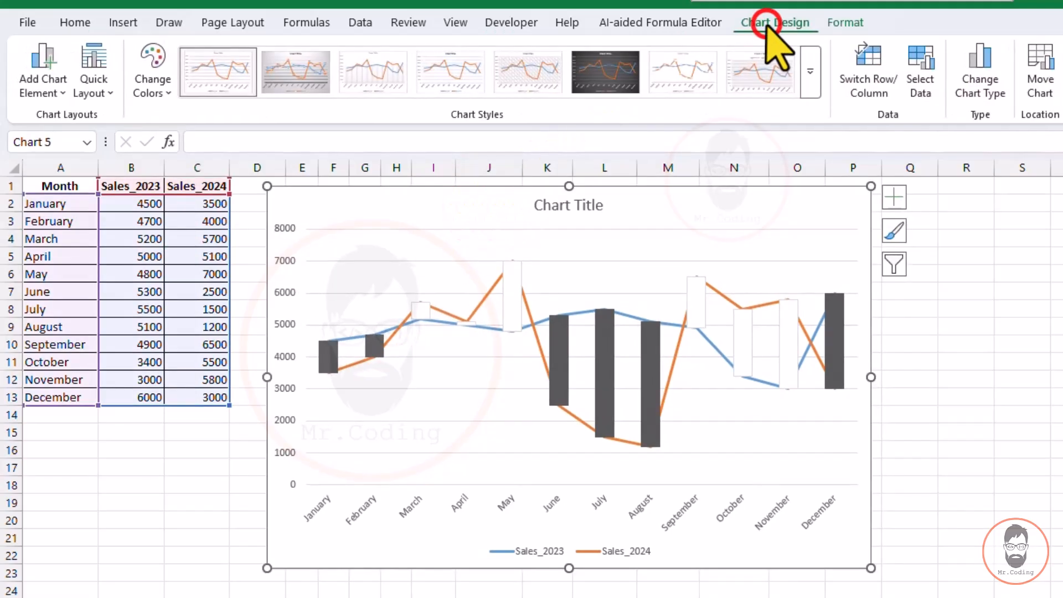
pyautogui.click(43, 84)
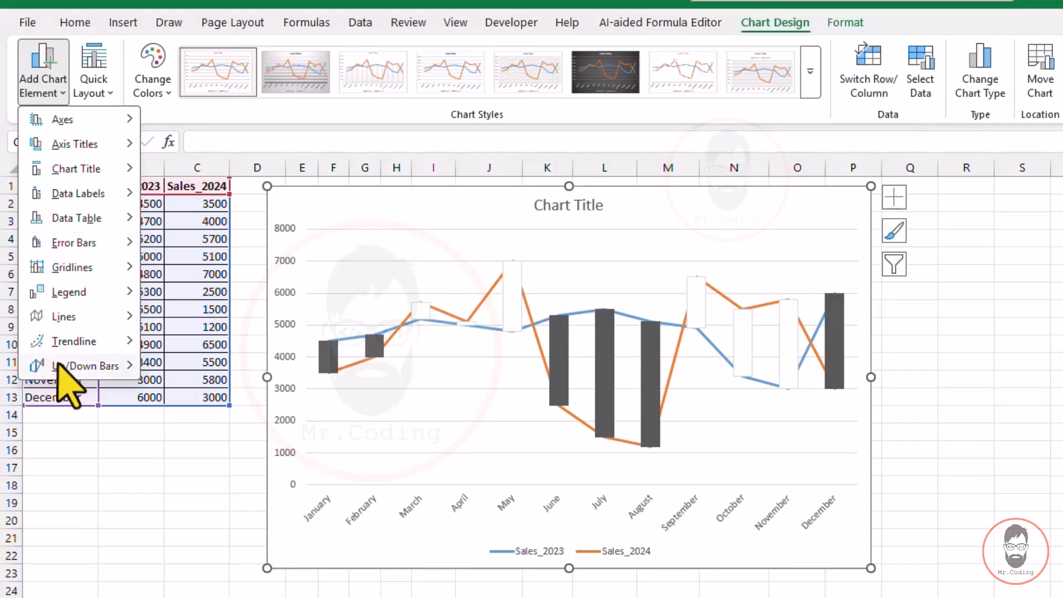
pyautogui.moveTo(61, 366)
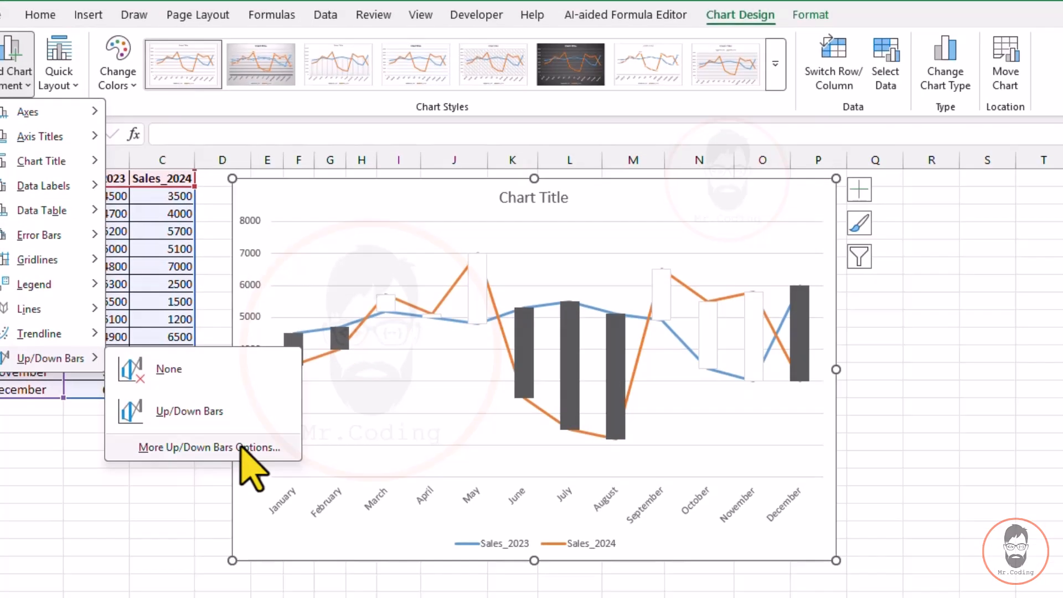
pyautogui.click(265, 455)
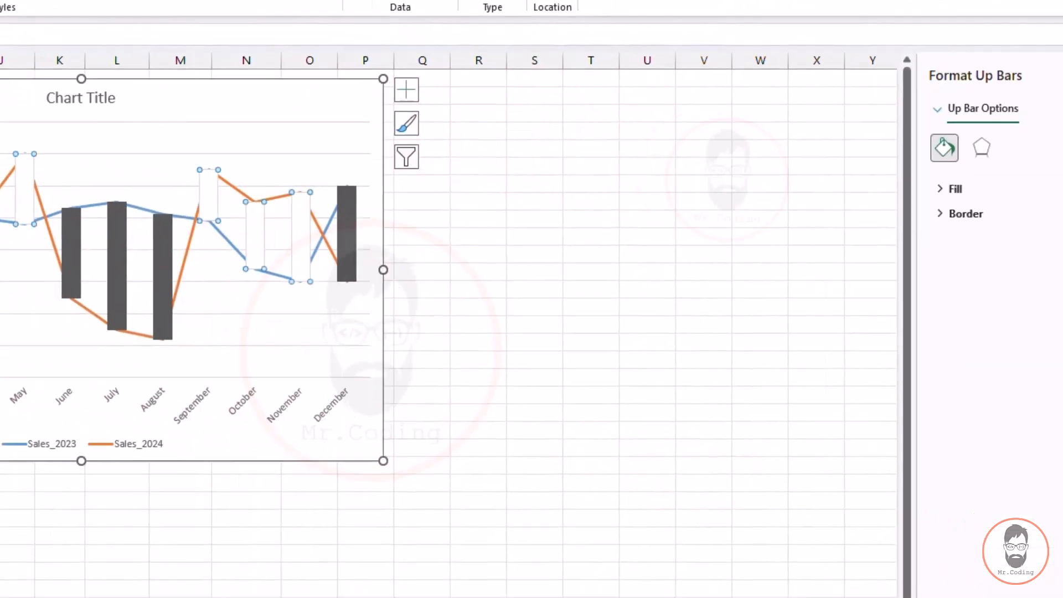
# Move the line chart across the sheet to sit beside the Format Up Bars options, keeping its up bars selected.
pyautogui.moveTo(0, 76); pyautogui.dragTo(285, 96)
pyautogui.click(584, 266)
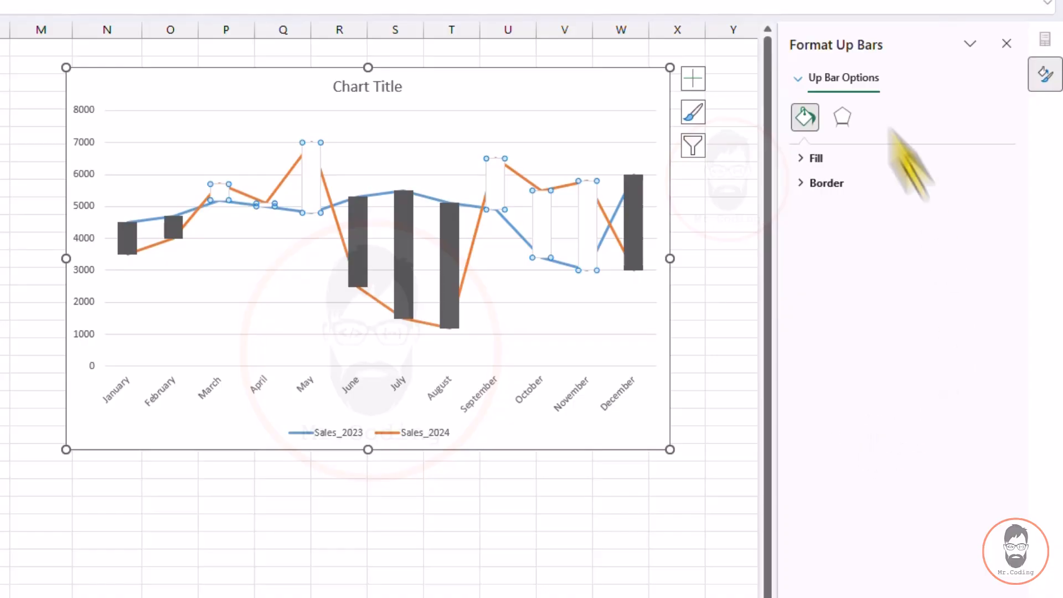
pyautogui.moveTo(786, 62); pyautogui.dragTo(898, 97)
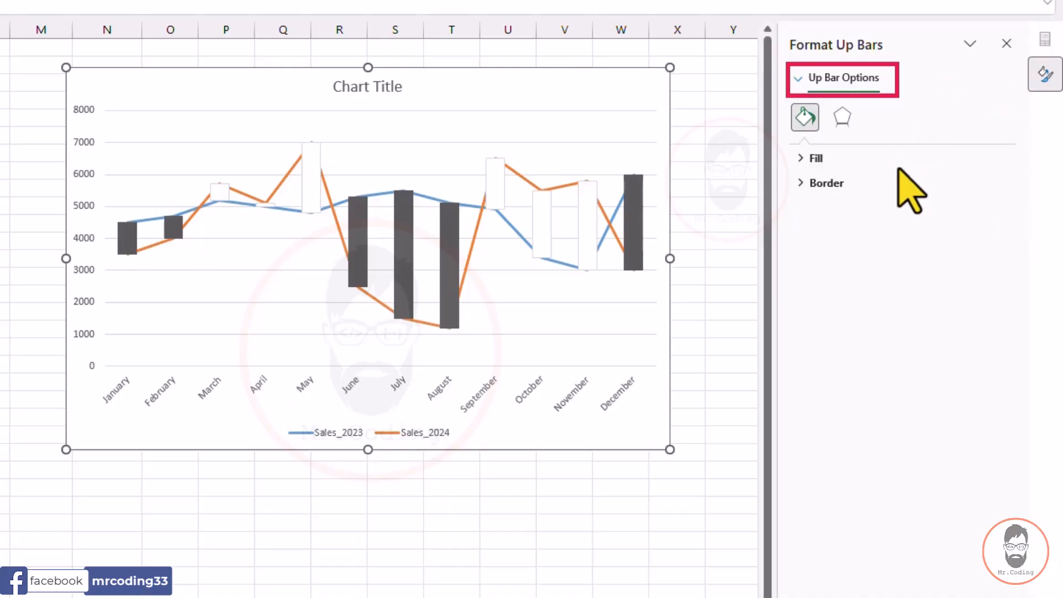
pyautogui.press('Escape')
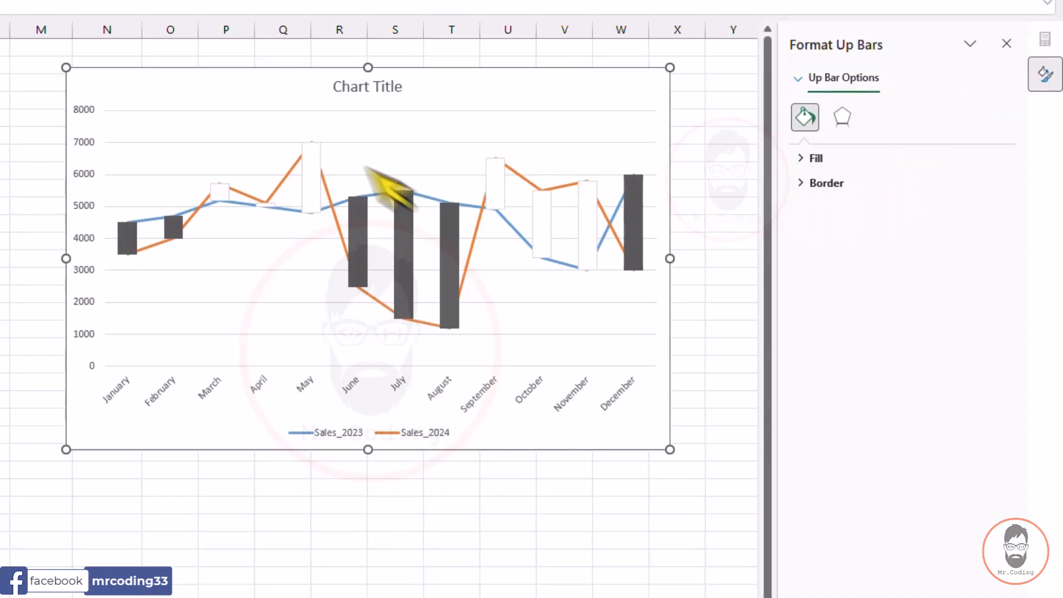
pyautogui.click(863, 93)
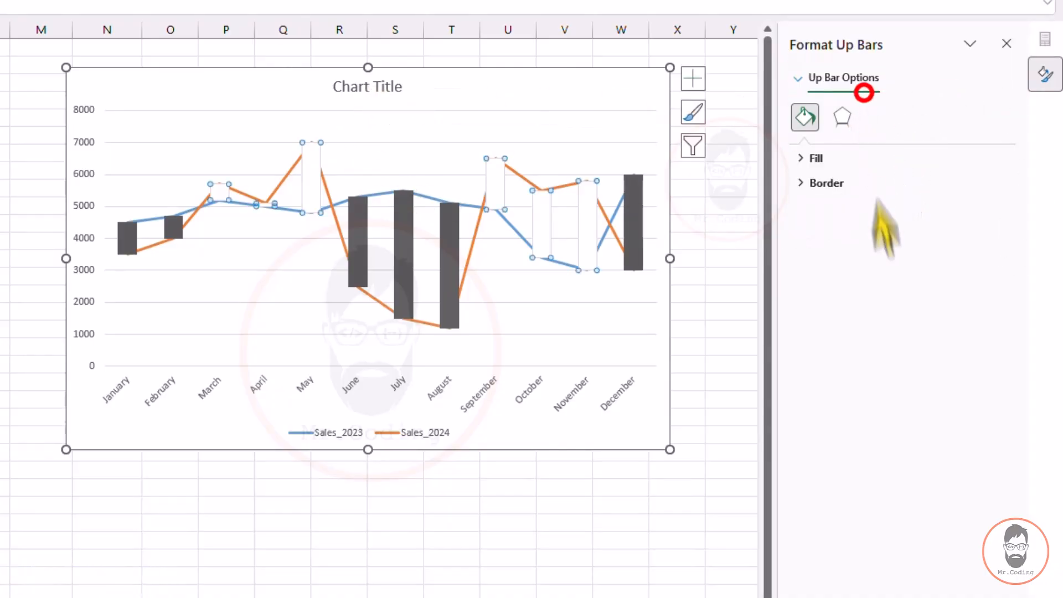
# Examine the Effects and Border options available for the down bars, including border color and compound type.
pyautogui.click(410, 254)
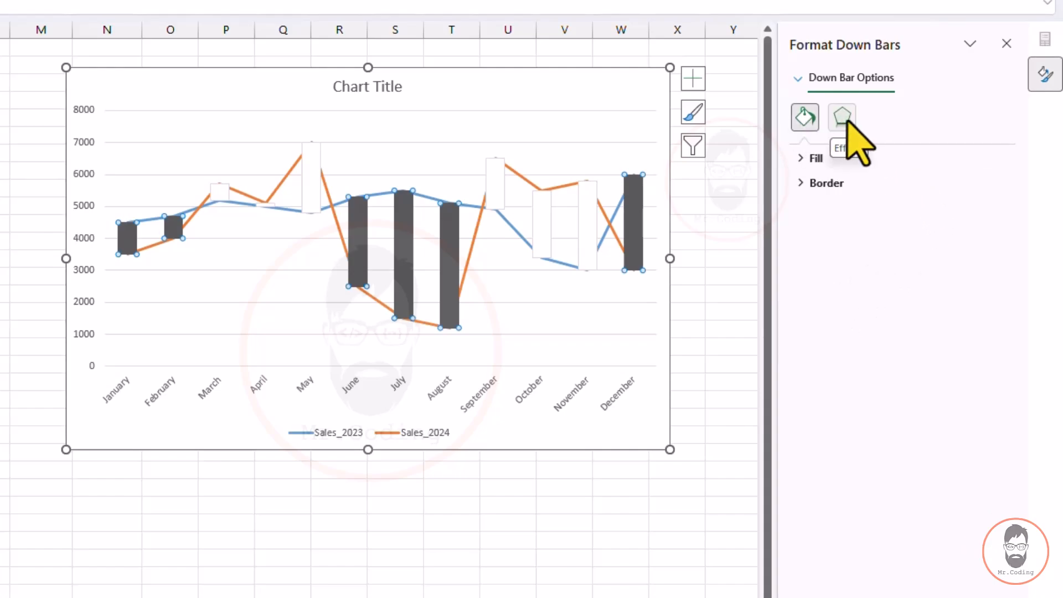
pyautogui.click(843, 117)
pyautogui.click(806, 113)
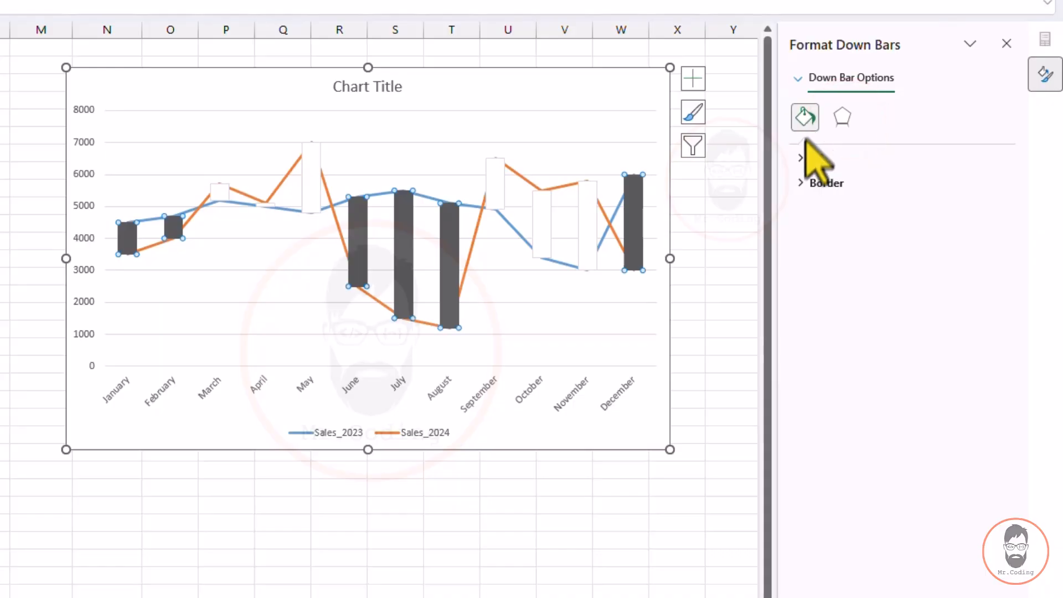
pyautogui.click(801, 188)
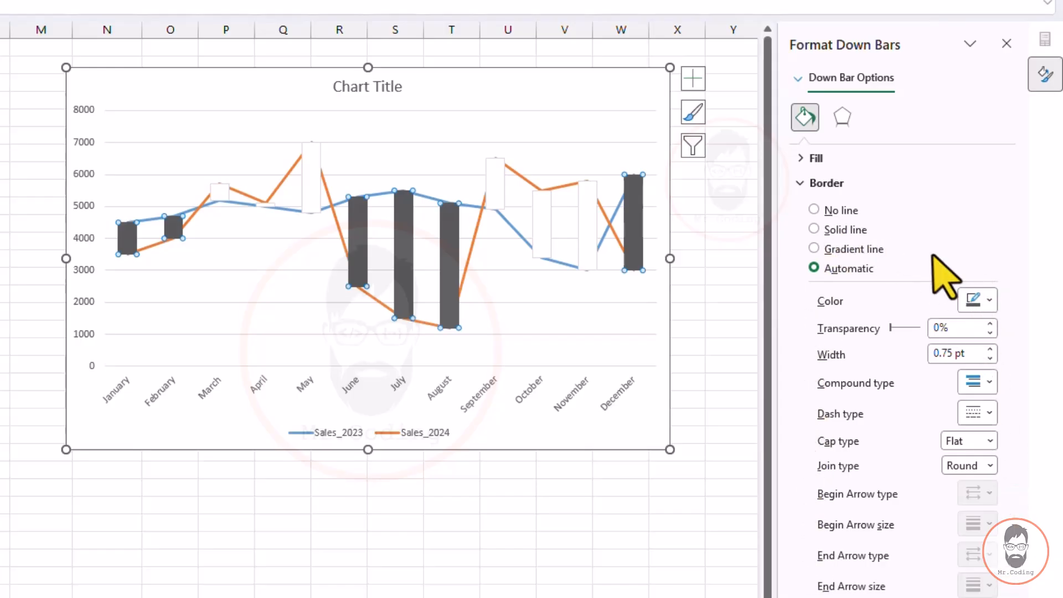
pyautogui.click(978, 297)
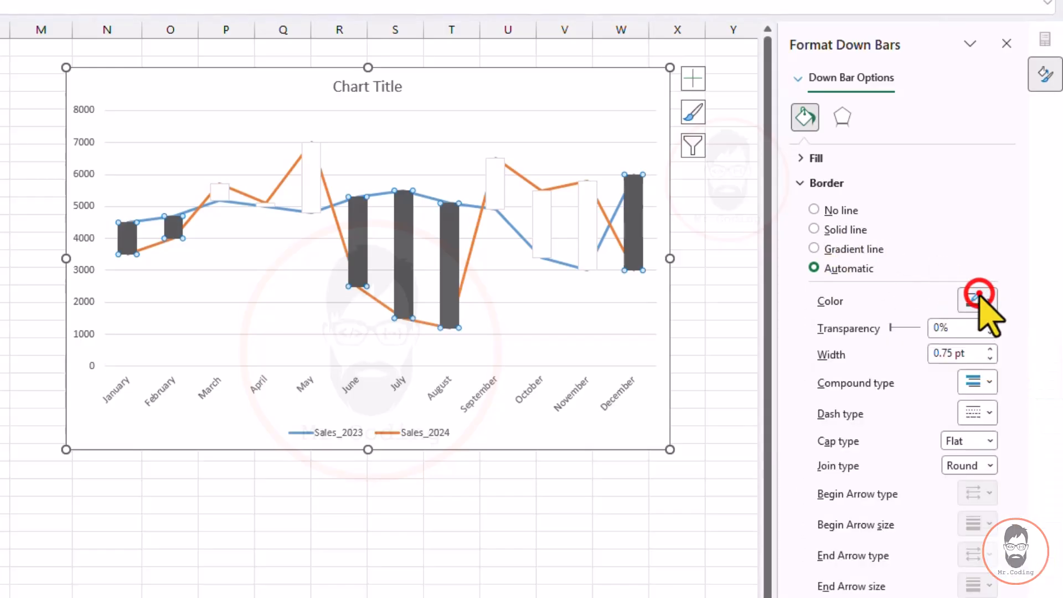
pyautogui.click(978, 298)
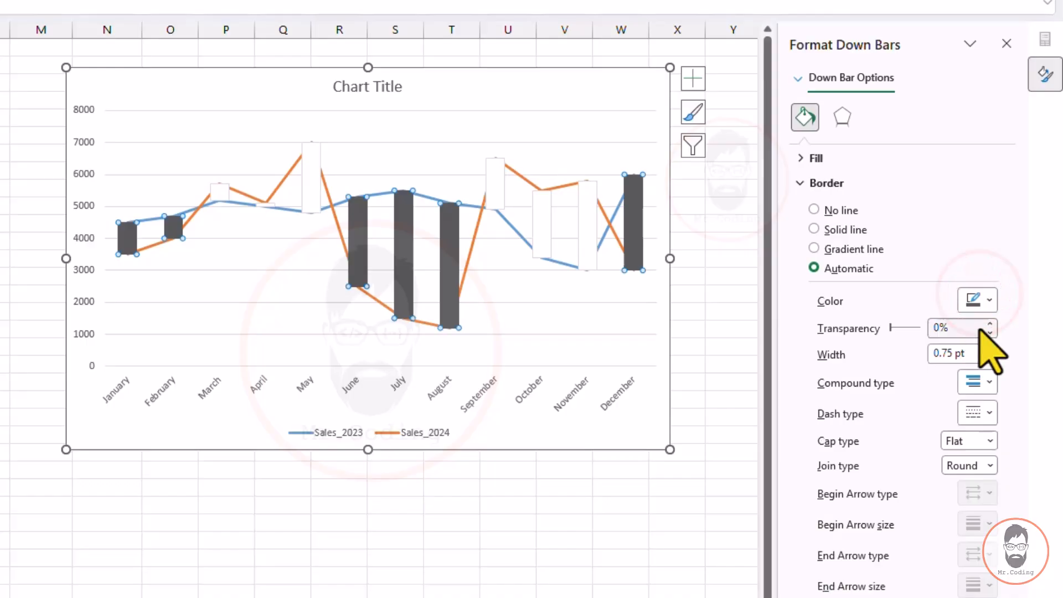
pyautogui.click(977, 382)
pyautogui.click(977, 382)
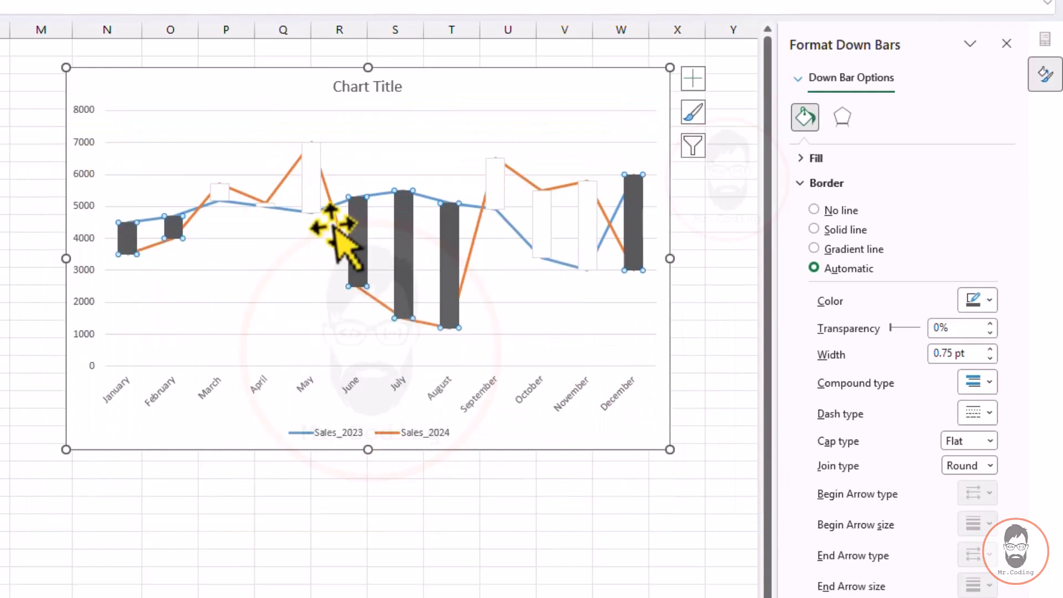
# Try the no, solid, gradient, picture or texture, and pattern fills on the down bars, then restore the Automatic fill.
pyautogui.click(809, 159)
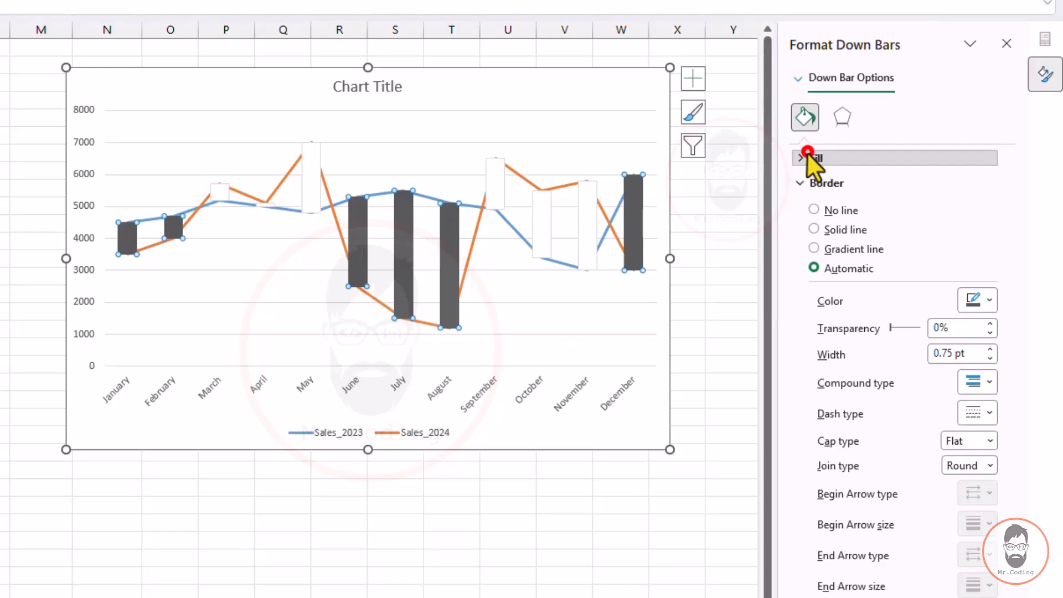
pyautogui.click(836, 184)
pyautogui.click(837, 205)
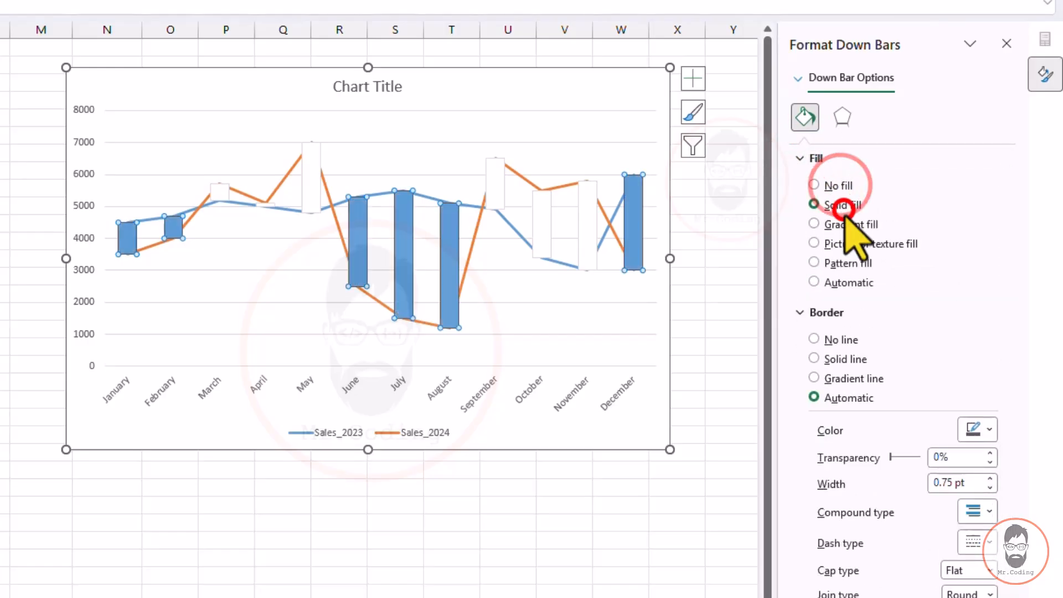
pyautogui.click(839, 224)
pyautogui.click(839, 243)
pyautogui.click(837, 263)
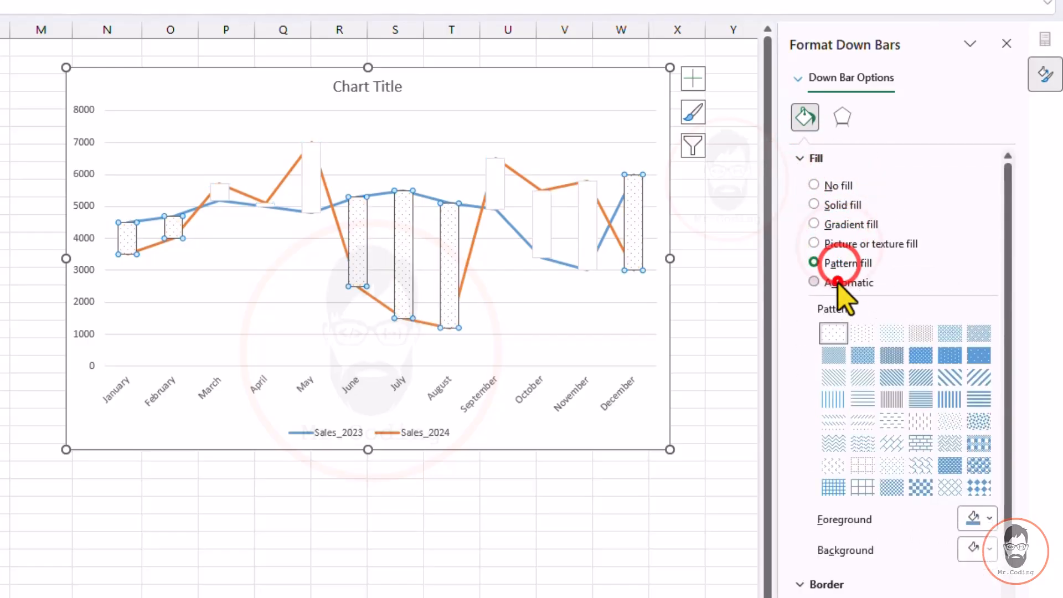
pyautogui.click(837, 283)
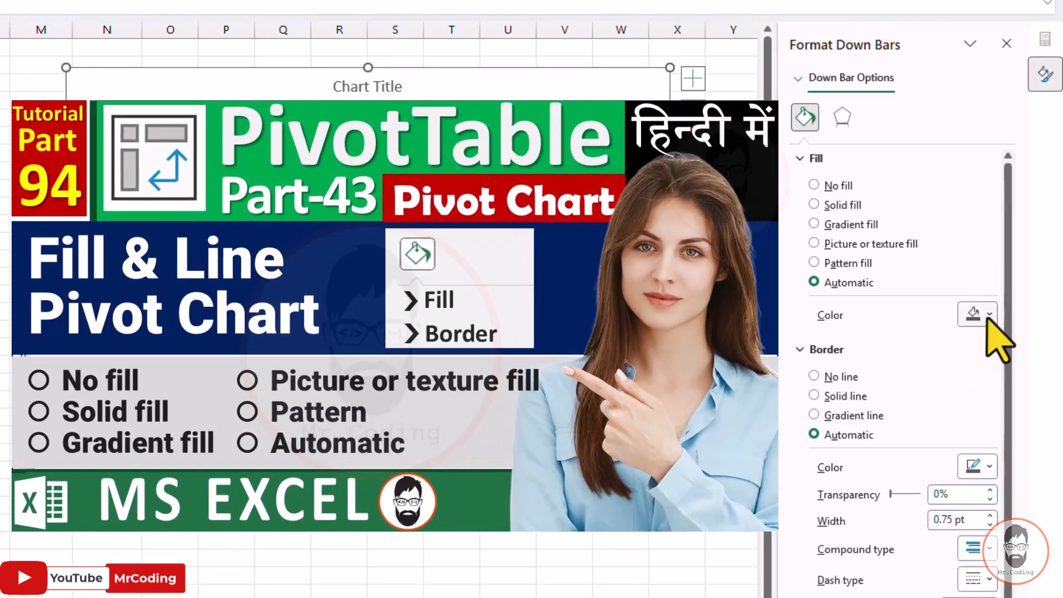
# Fill the down bars with solid standard red and set their border to No line.
pyautogui.click(984, 322)
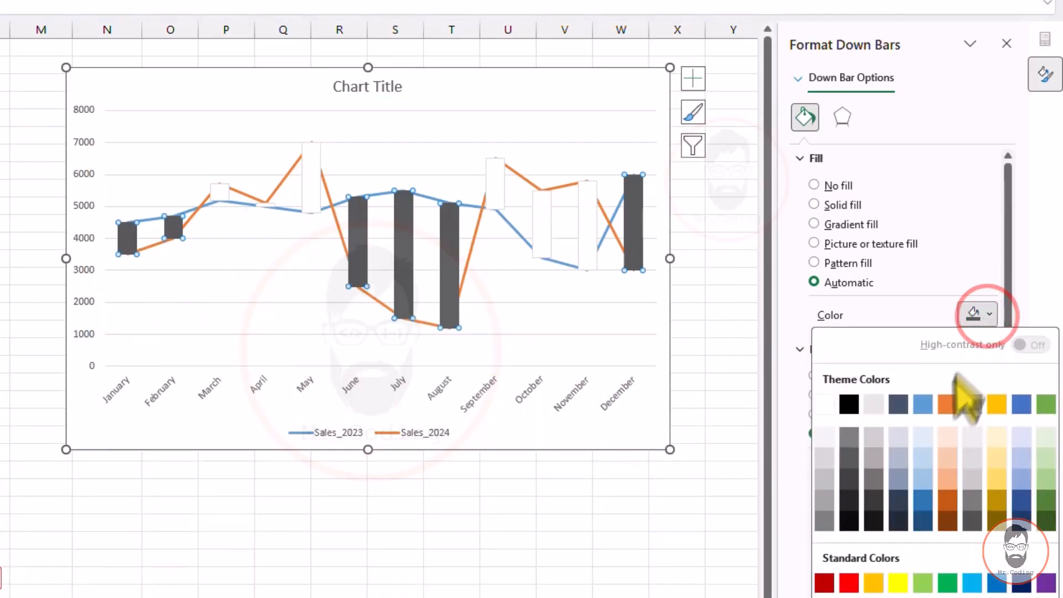
pyautogui.click(849, 583)
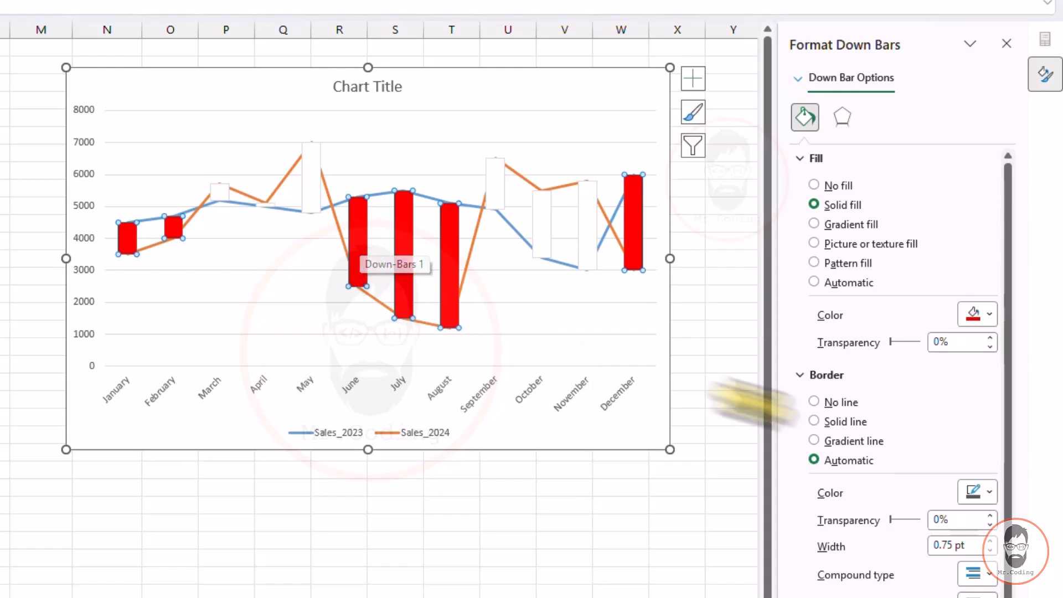
pyautogui.click(833, 402)
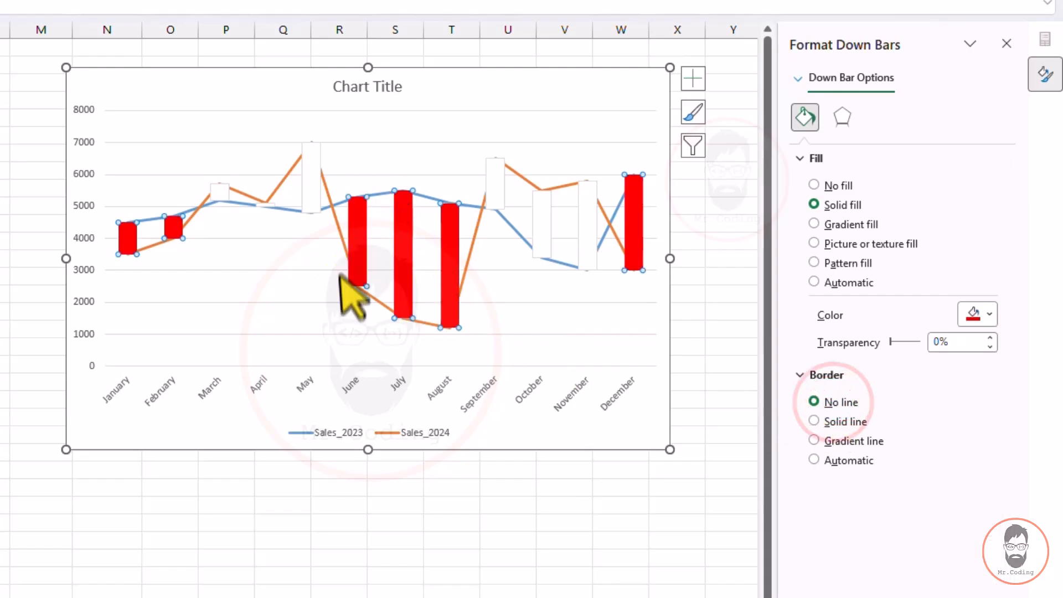
# Fill the up bars with solid standard green and set their border to No line.
pyautogui.click(310, 183)
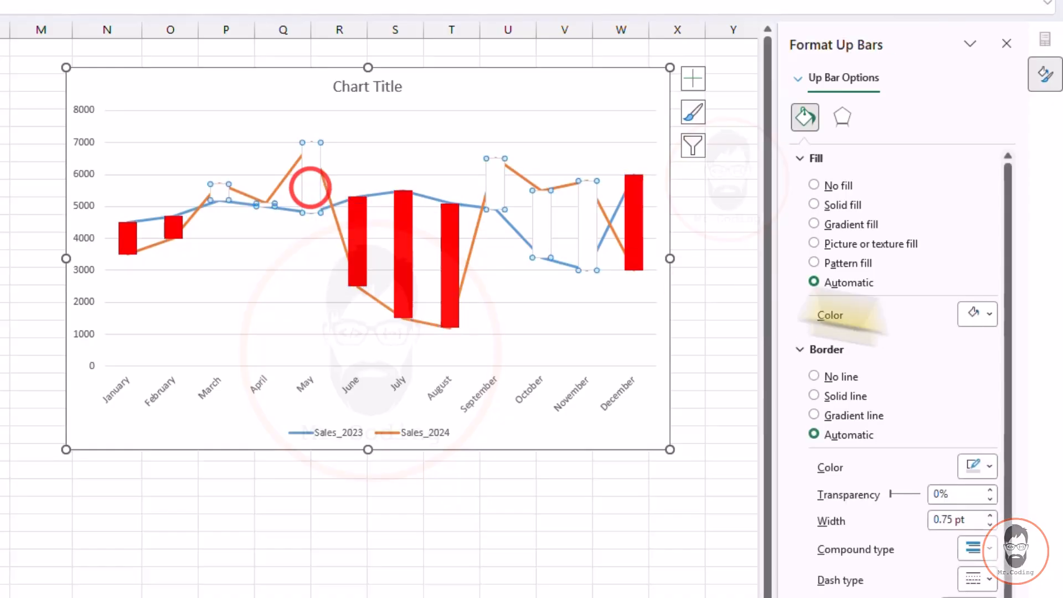
pyautogui.click(988, 312)
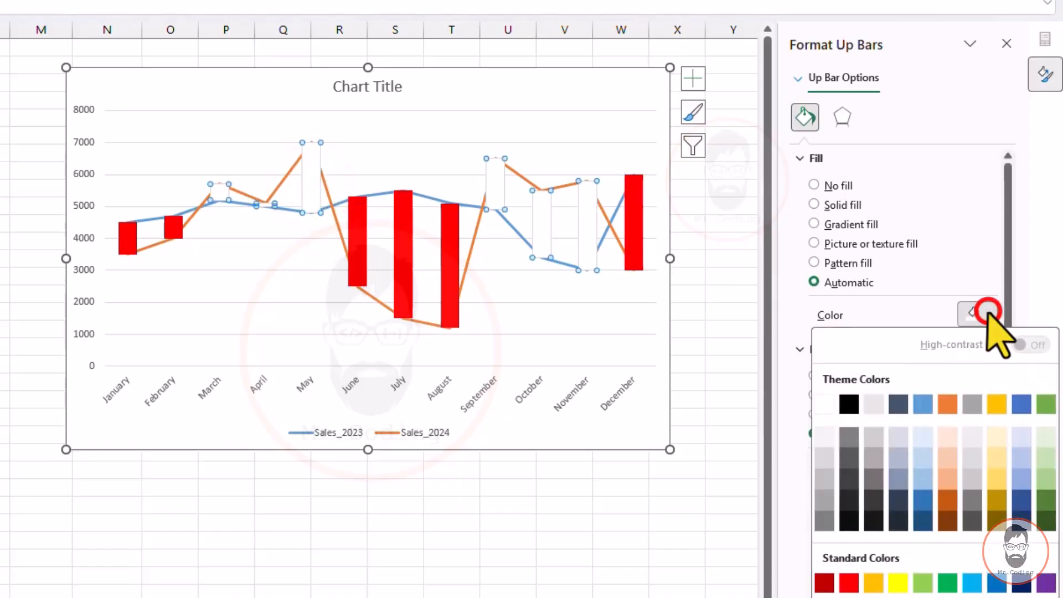
pyautogui.click(947, 583)
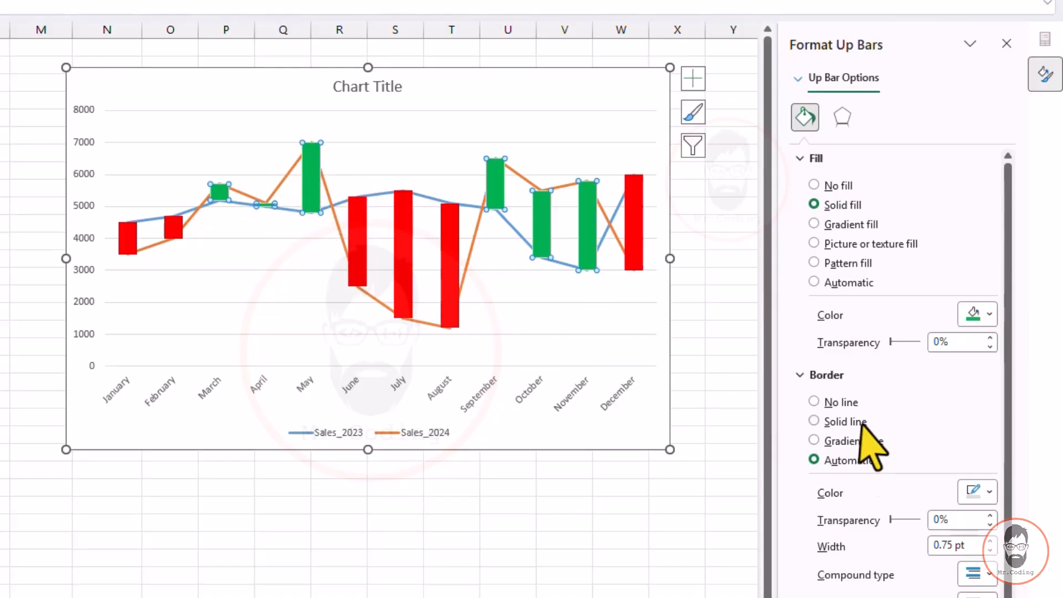
pyautogui.click(820, 402)
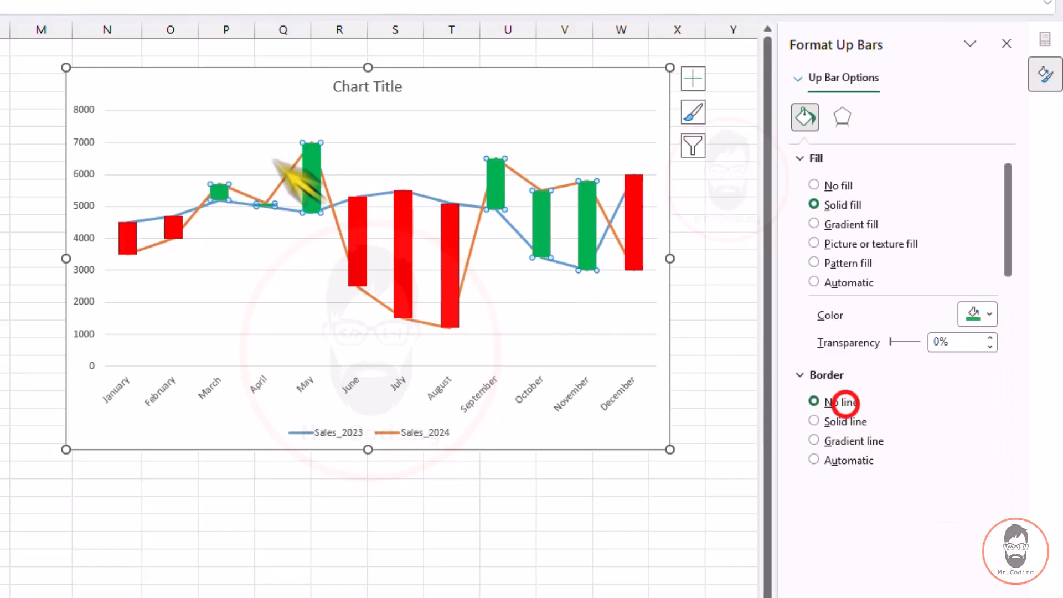
# Apply a gradient fill to the down bars with three stops, placing the middle stop at 50% and coloring it red.
pyautogui.click(405, 263)
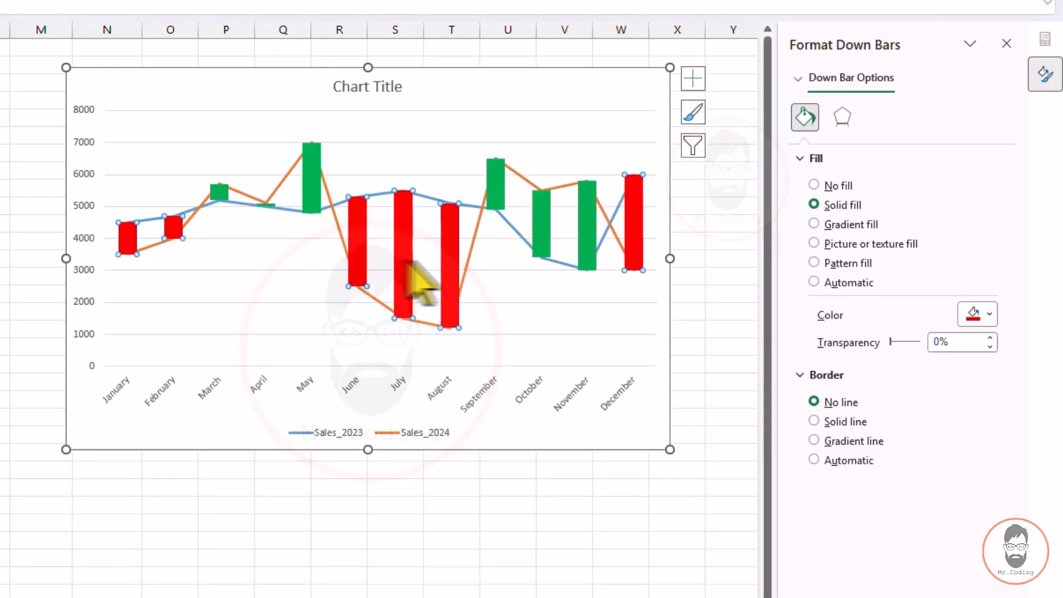
pyautogui.click(834, 224)
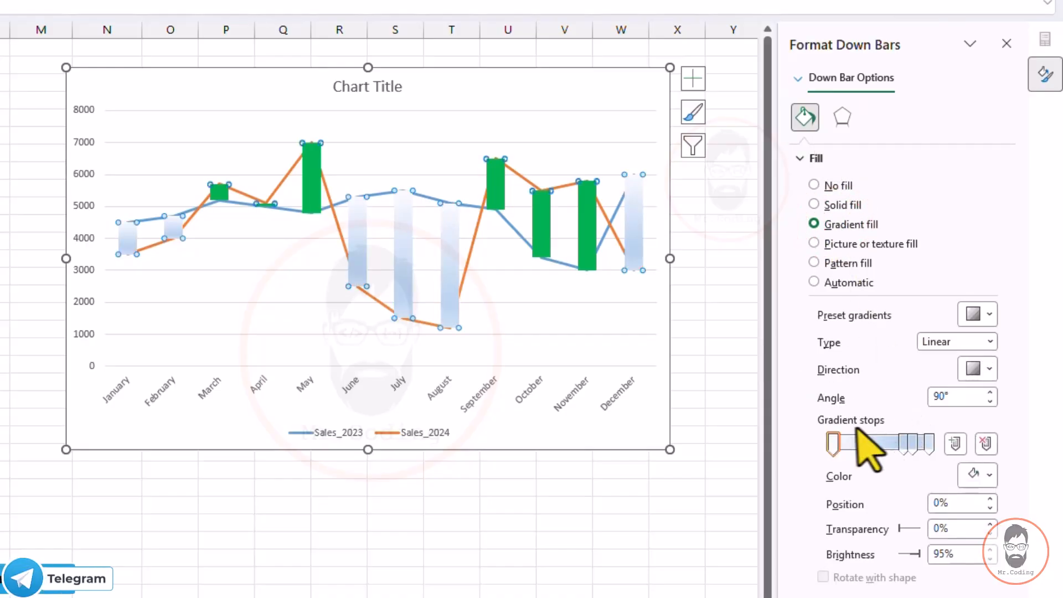
pyautogui.moveTo(899, 443); pyautogui.dragTo(881, 443)
pyautogui.doubleClick(941, 502)
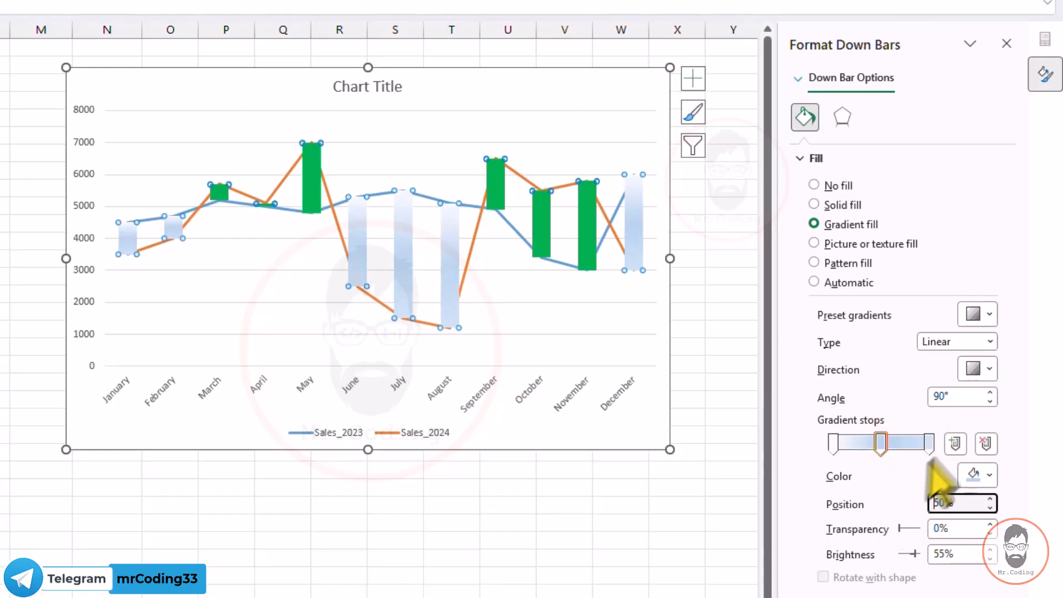
pyautogui.press('Return')
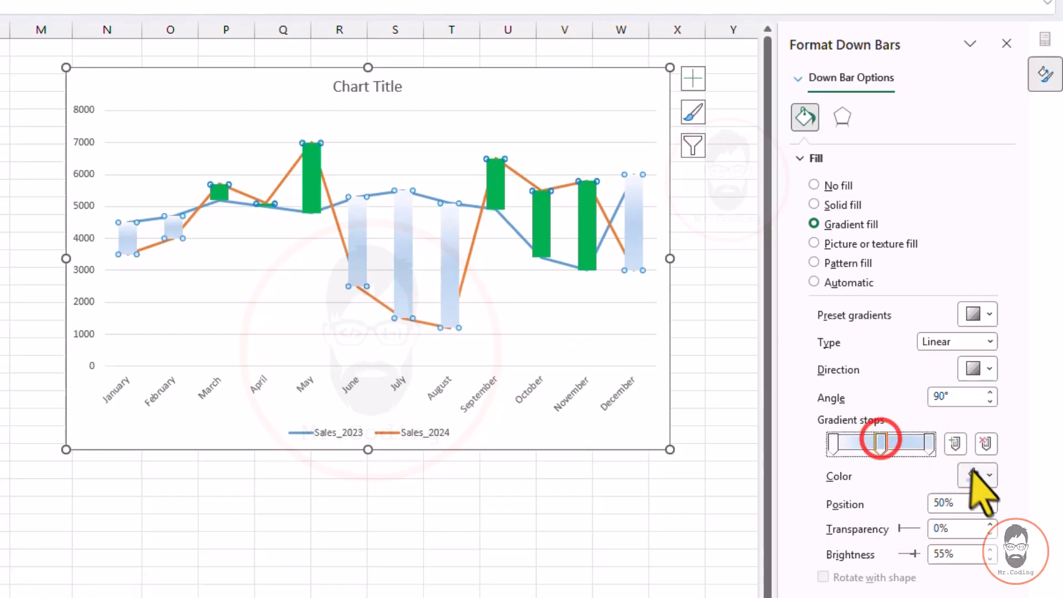
pyautogui.click(975, 473)
pyautogui.click(849, 359)
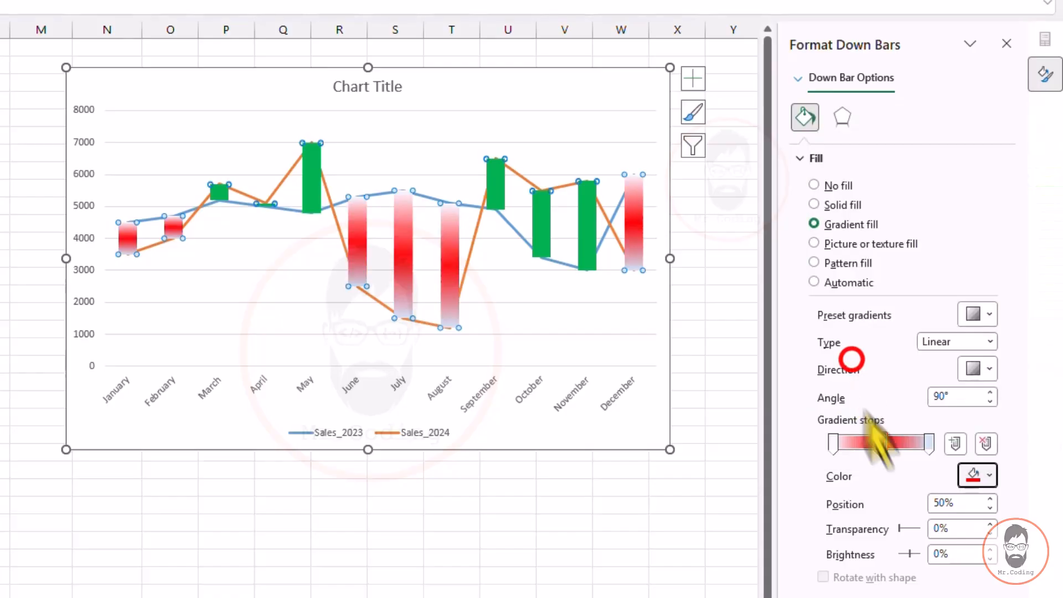
# Color the down bars' first gradient stop white and set its transparency to 100%.
pyautogui.click(834, 442)
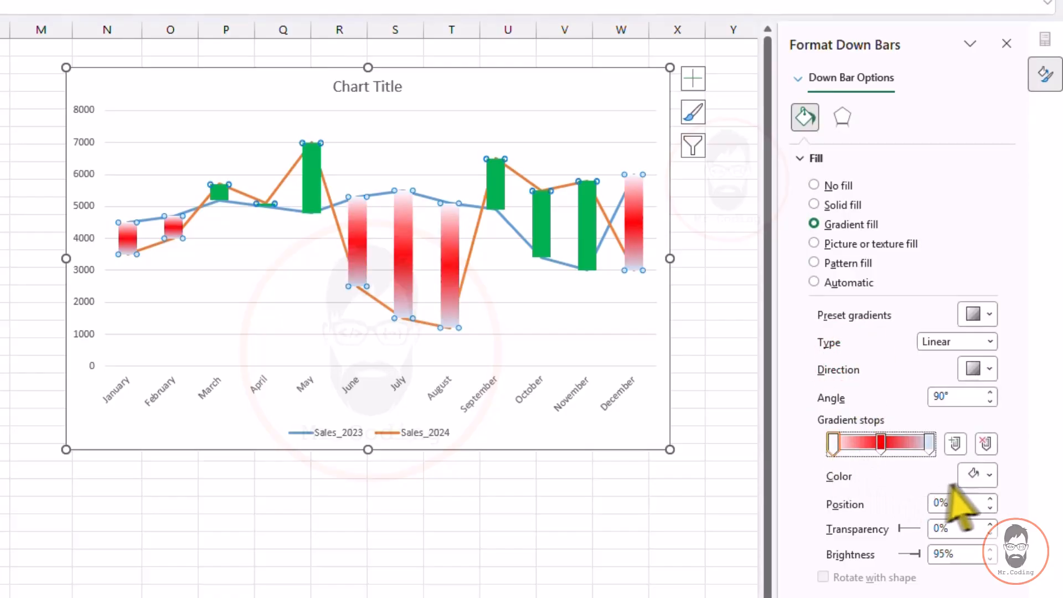
pyautogui.click(975, 475)
pyautogui.click(824, 181)
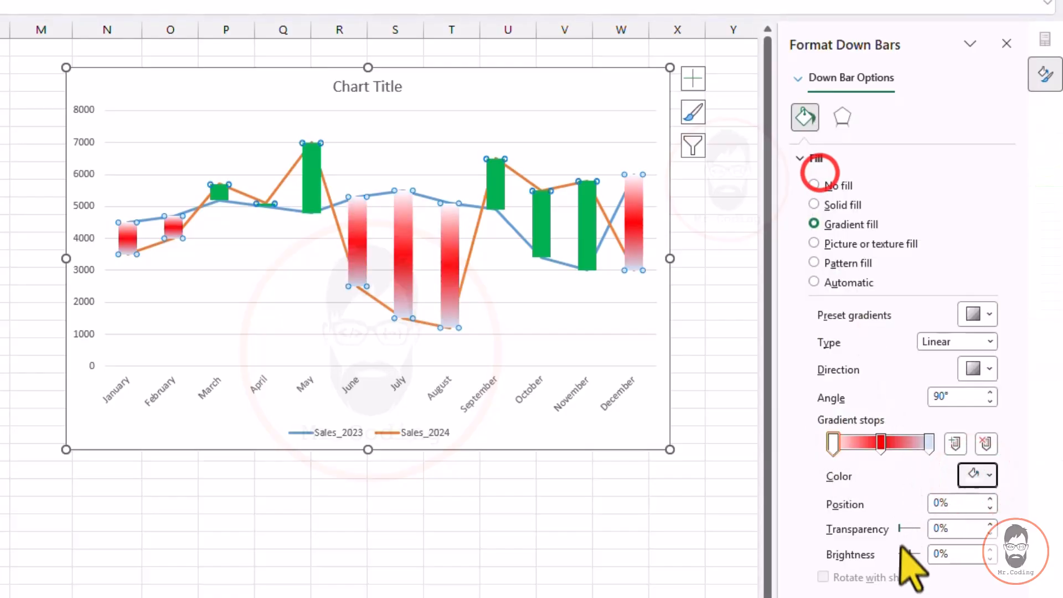
pyautogui.moveTo(900, 528); pyautogui.dragTo(929, 533)
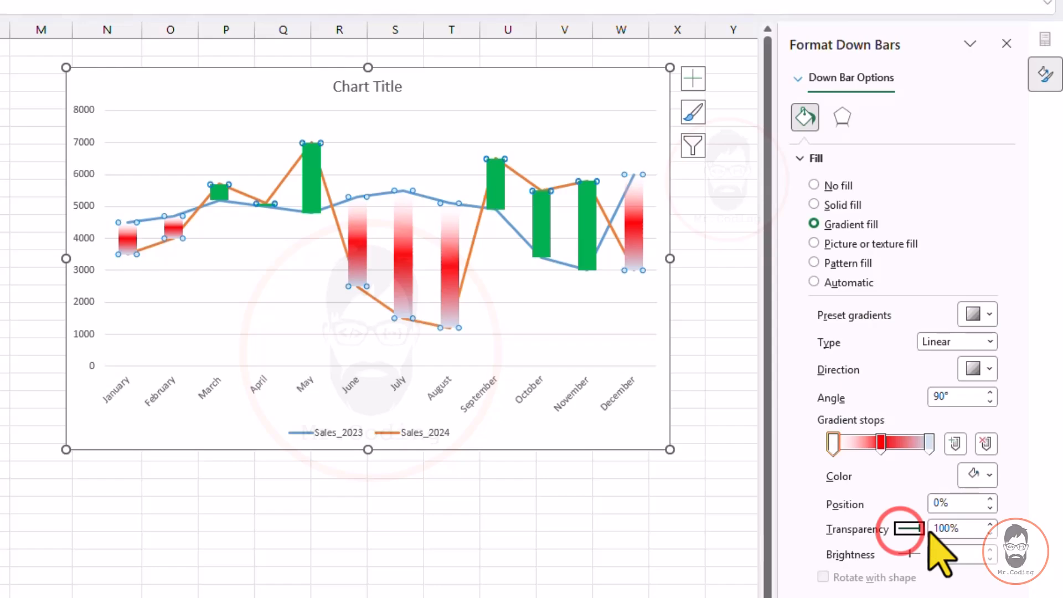
# Color the down bars' last gradient stop white and set its transparency to 100%.
pyautogui.click(929, 443)
pyautogui.click(975, 474)
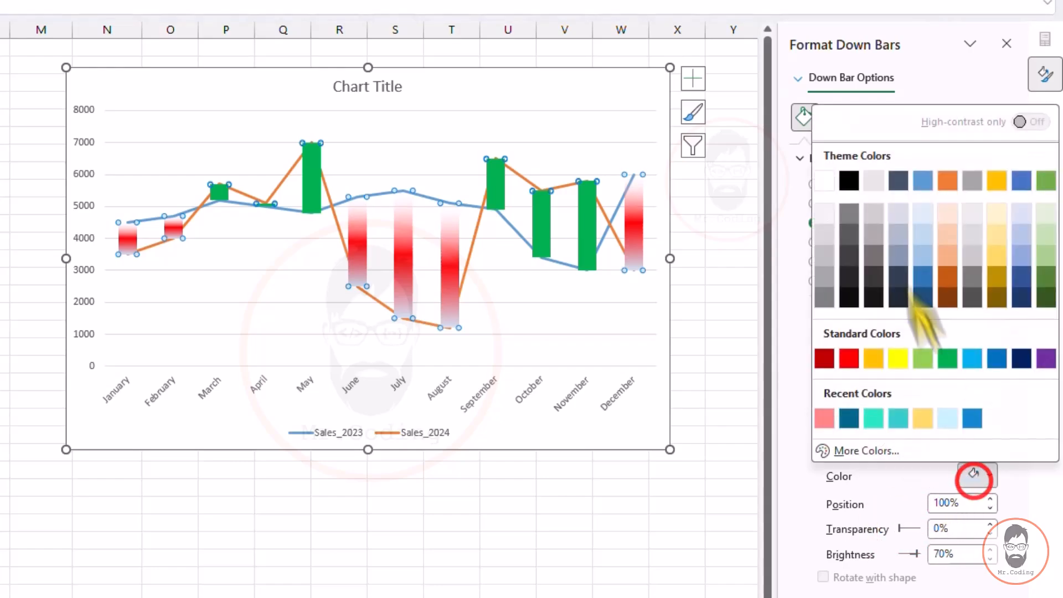
pyautogui.click(825, 178)
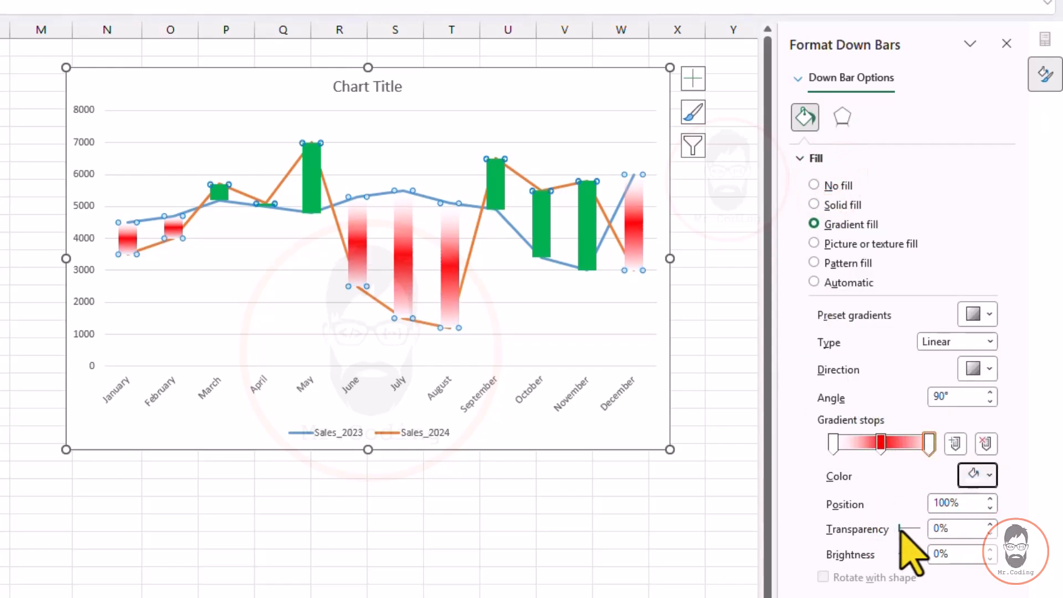
pyautogui.moveTo(901, 530); pyautogui.dragTo(923, 529)
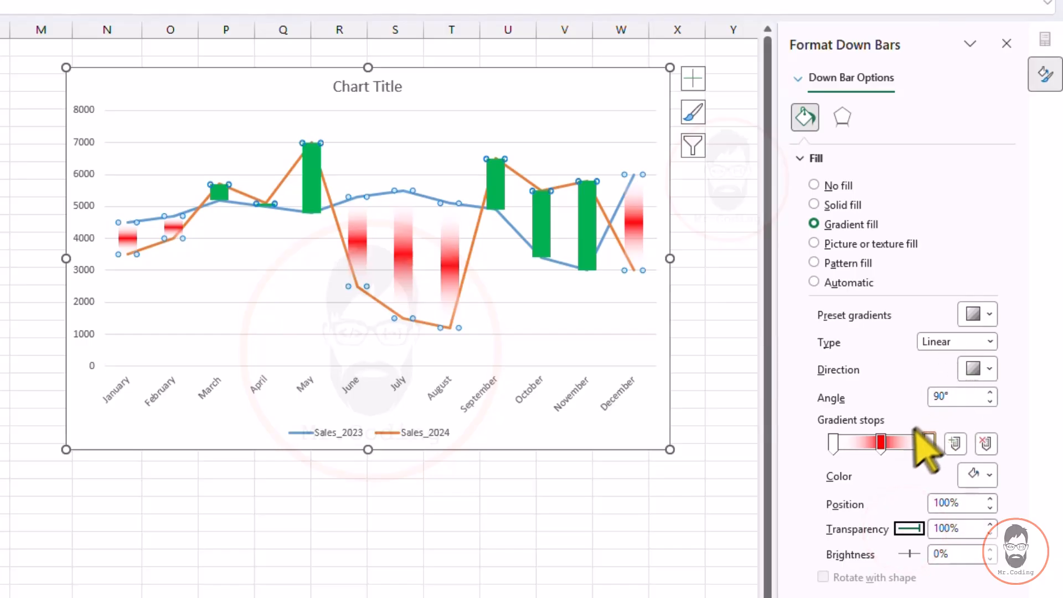
# Set the down bars' gradient direction to a 0° angle and move the outer white stops inward, with the red stop at 45%.
pyautogui.click(976, 369)
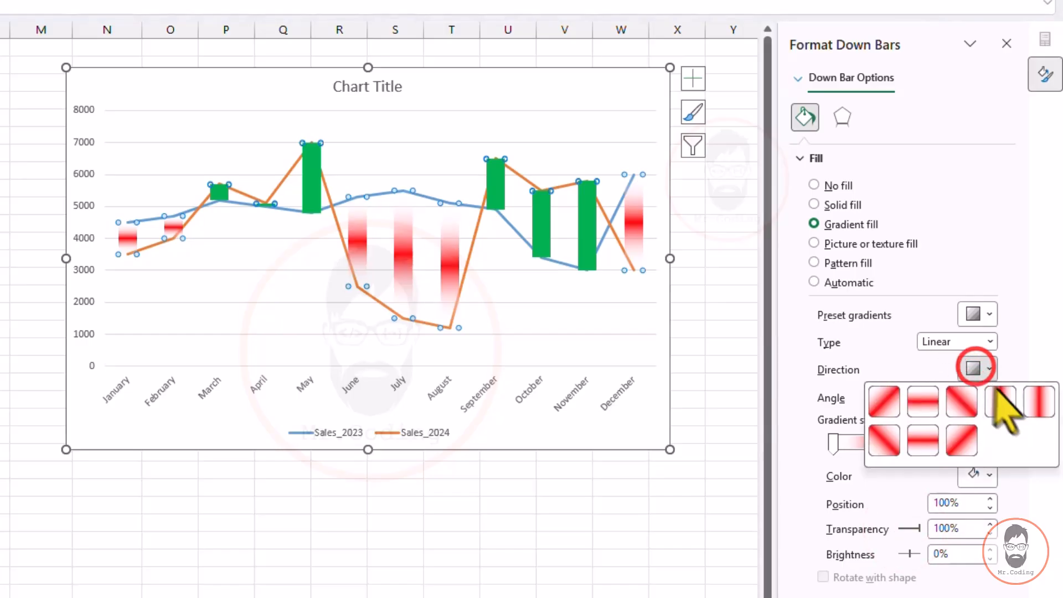
pyautogui.click(999, 390)
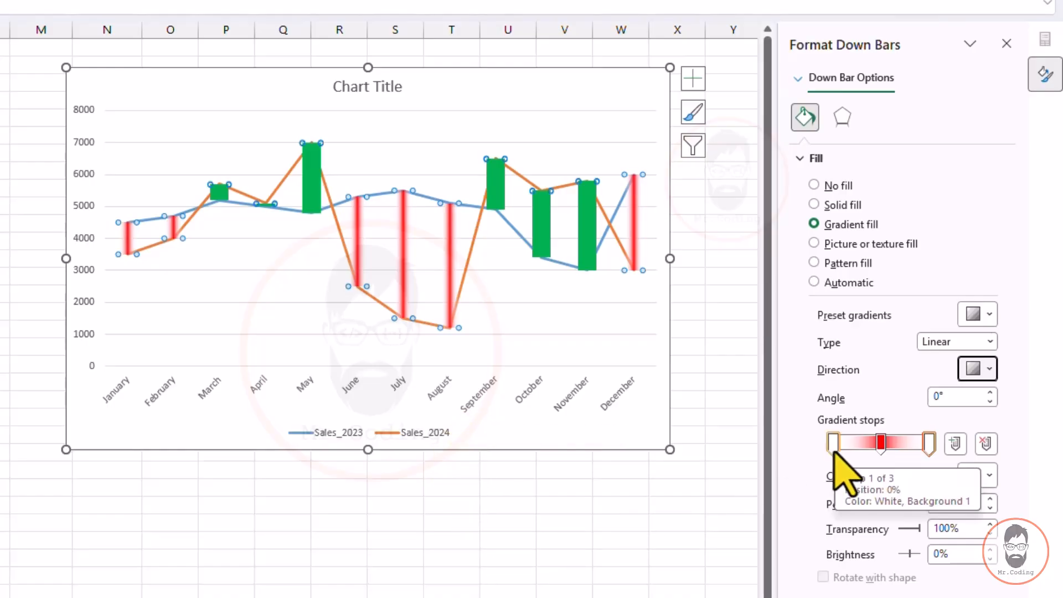
pyautogui.moveTo(833, 450); pyautogui.dragTo(890, 453)
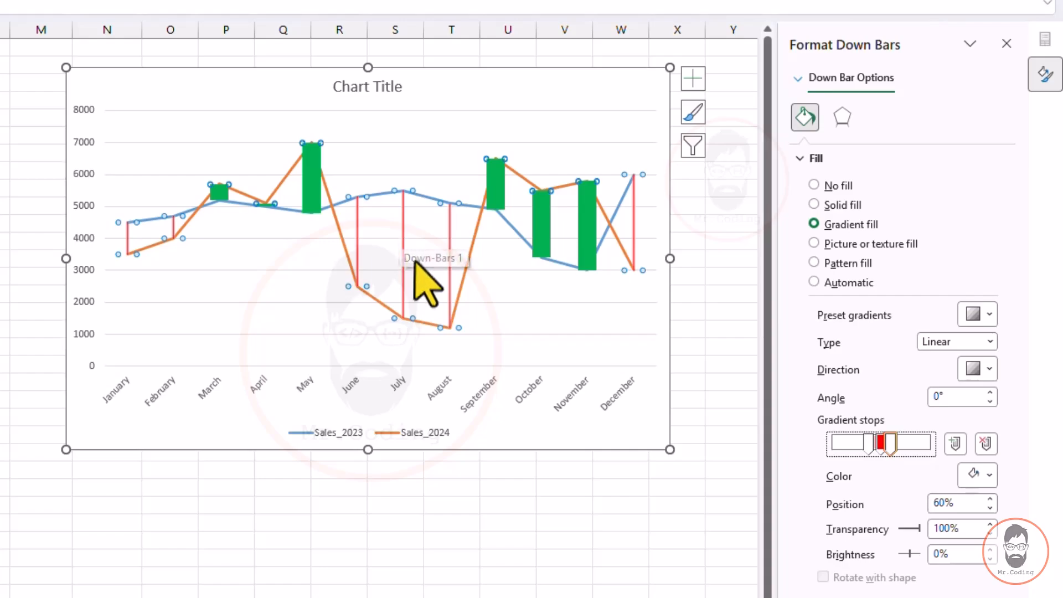
pyautogui.click(868, 443)
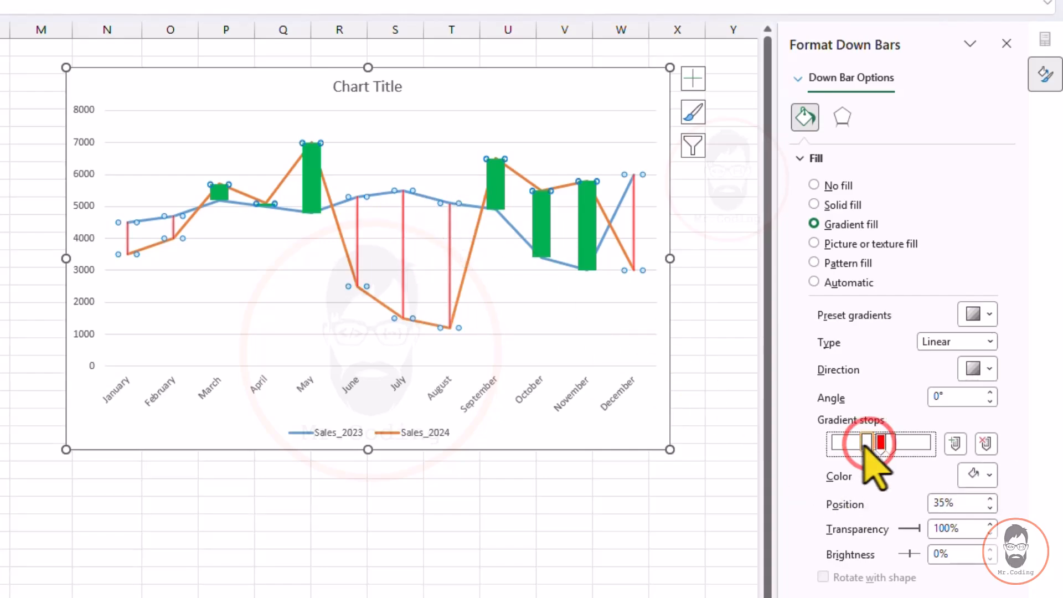
pyautogui.moveTo(864, 444); pyautogui.dragTo(860, 446)
pyautogui.click(891, 444)
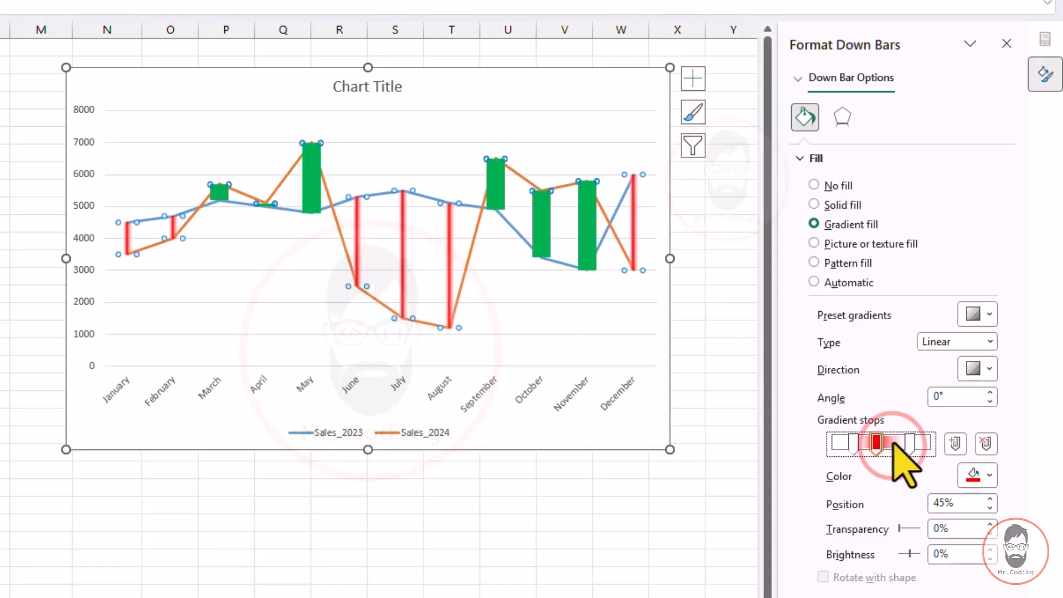
# Add a second standard red stop beside the middle one and pull the outer white stops in to 37% and 66%.
pyautogui.click(891, 443)
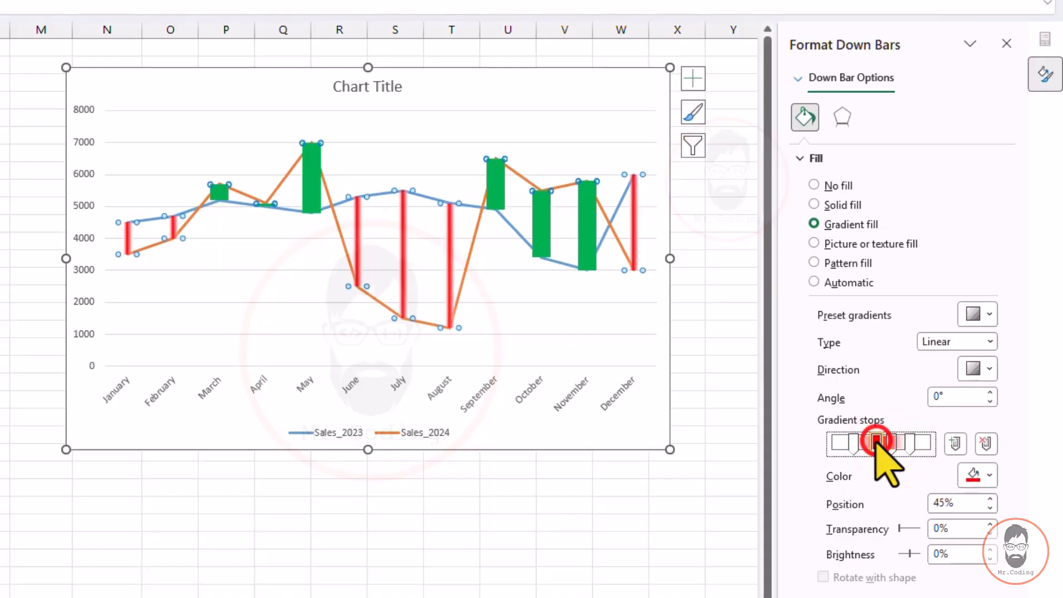
pyautogui.click(982, 475)
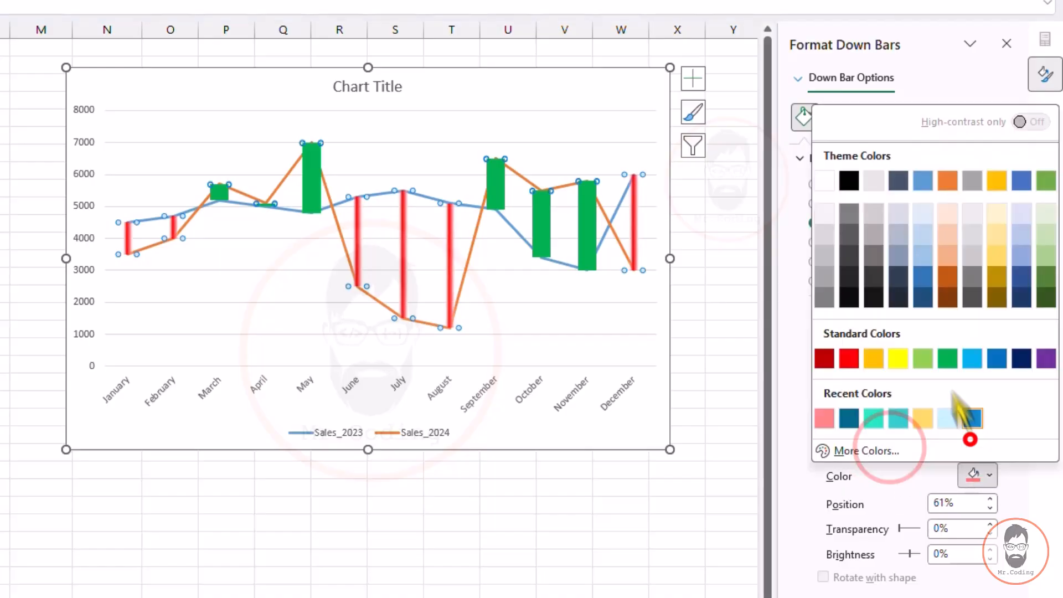
pyautogui.click(867, 357)
pyautogui.moveTo(888, 446); pyautogui.dragTo(902, 449)
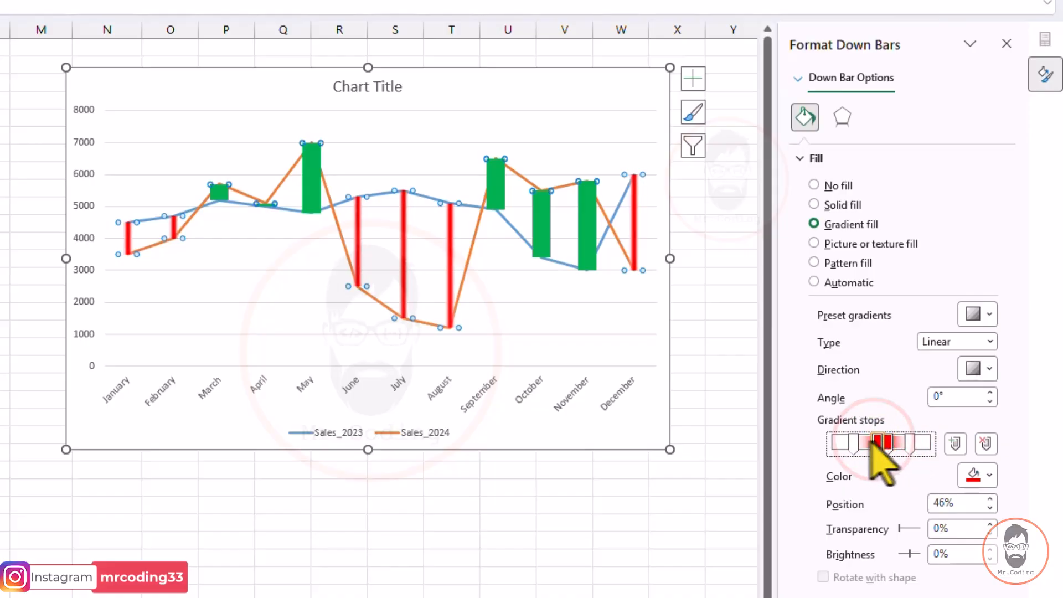
pyautogui.moveTo(853, 444); pyautogui.dragTo(896, 447)
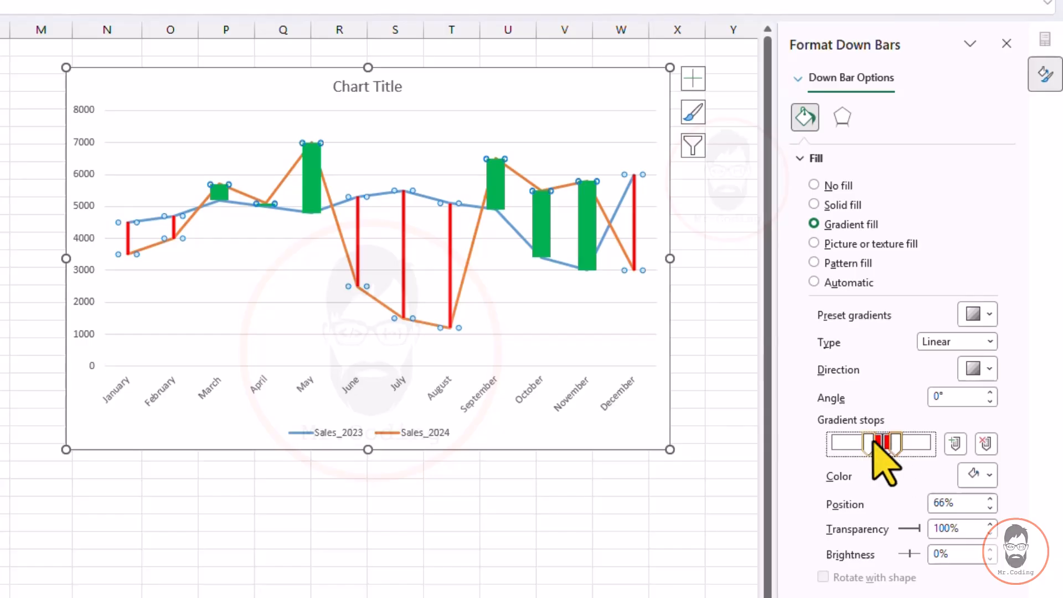
# Examine the effect settings available for the down bars: 3-D Format, Soft Edges, Glow and Shadow.
pyautogui.click(841, 116)
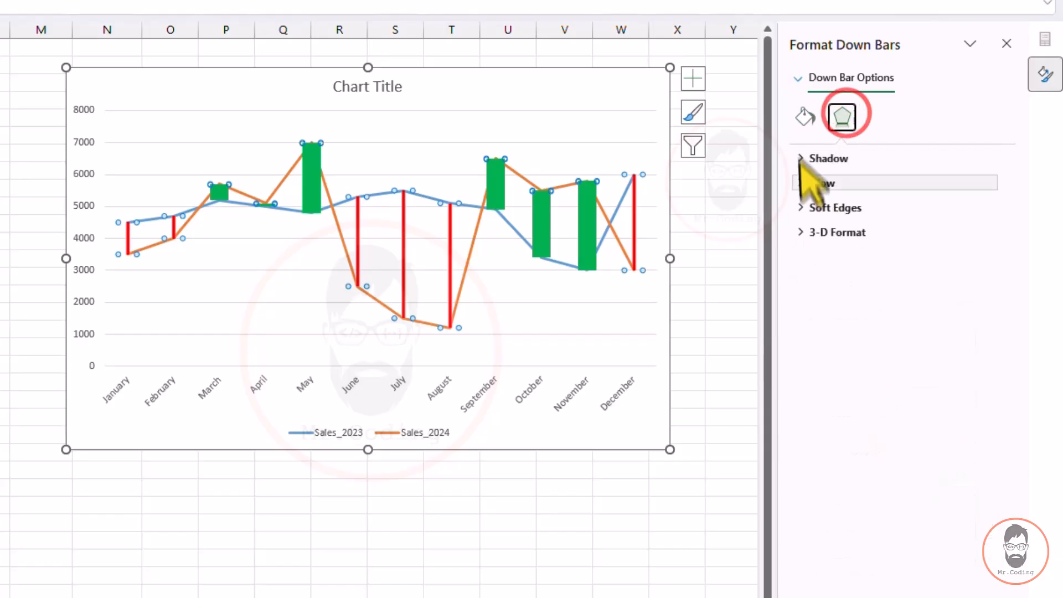
pyautogui.click(807, 141)
pyautogui.click(801, 232)
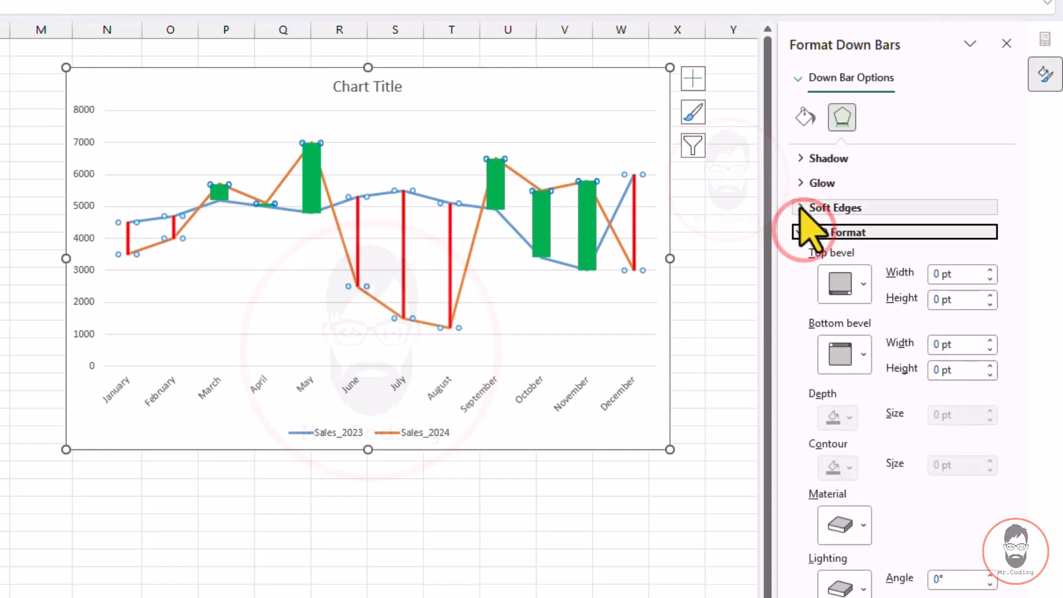
pyautogui.click(801, 208)
pyautogui.click(802, 184)
pyautogui.click(801, 161)
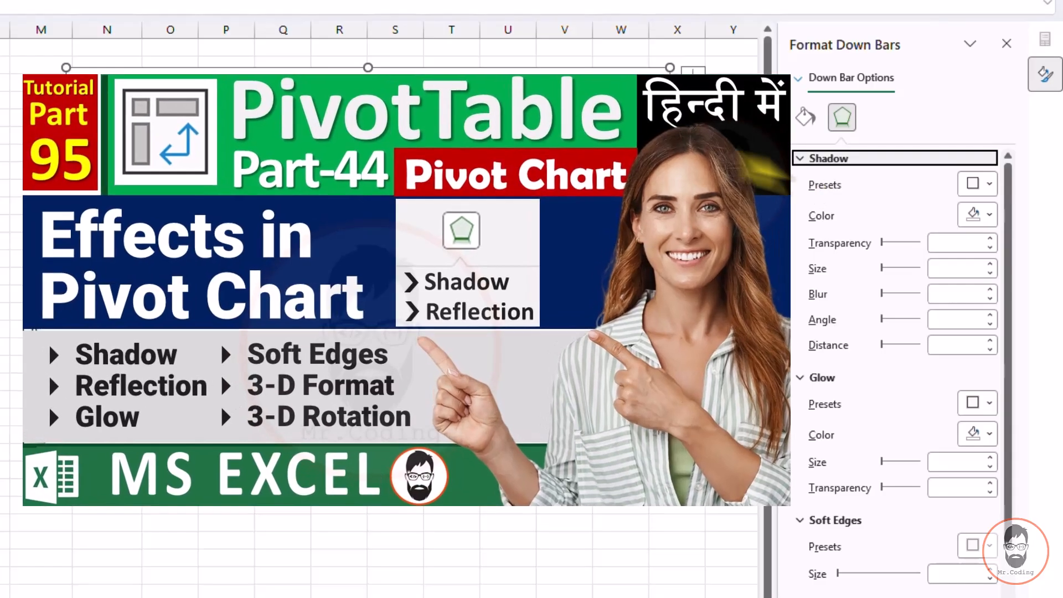
pyautogui.click(459, 83)
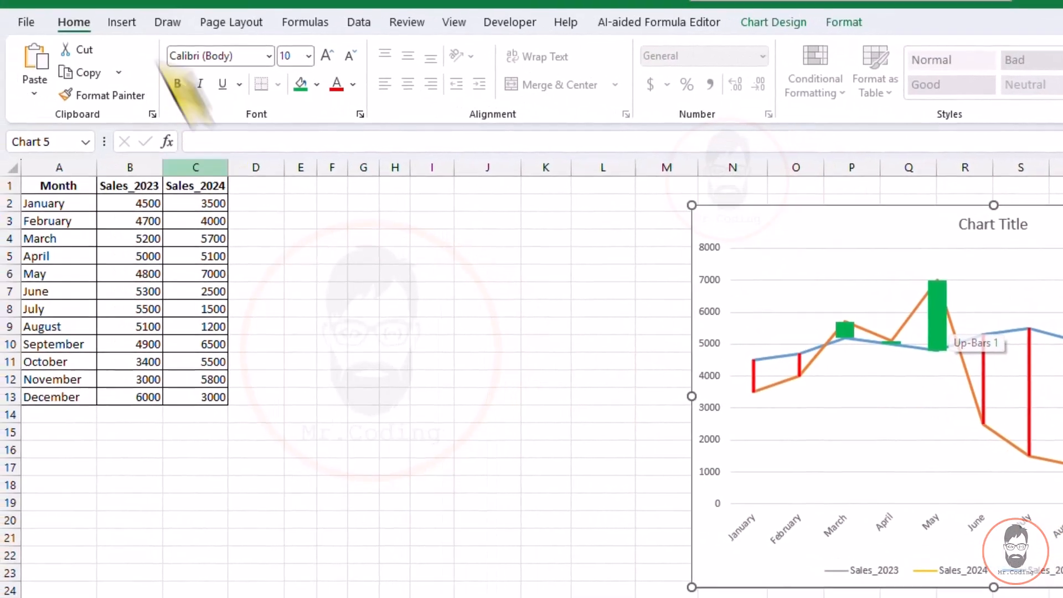
# Draw a Striped Right block arrow between the data table and the chart, and rotate it to point downward.
pyautogui.click(124, 24)
pyautogui.click(258, 93)
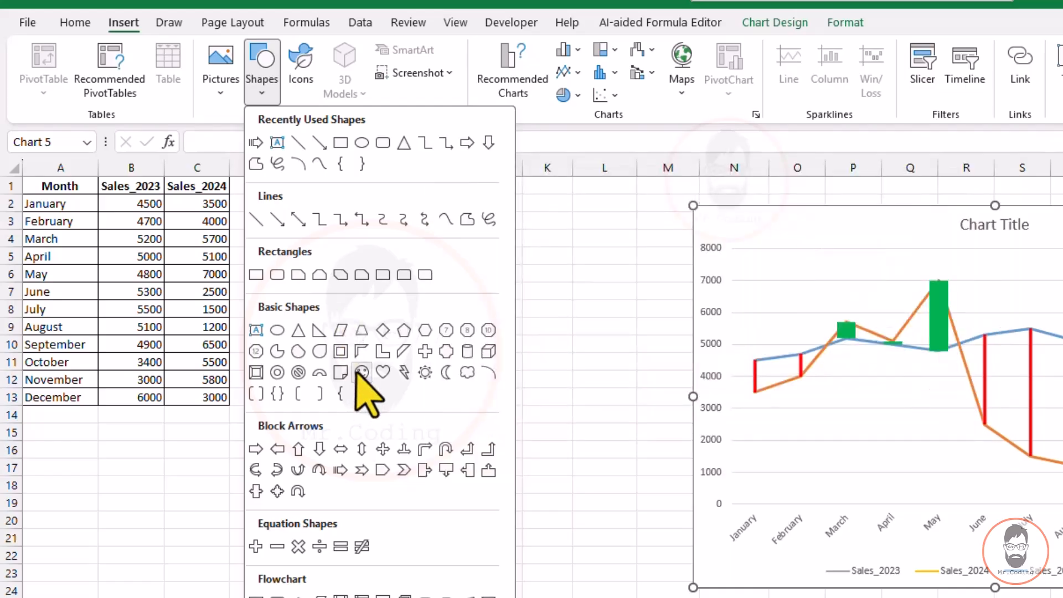
pyautogui.click(344, 467)
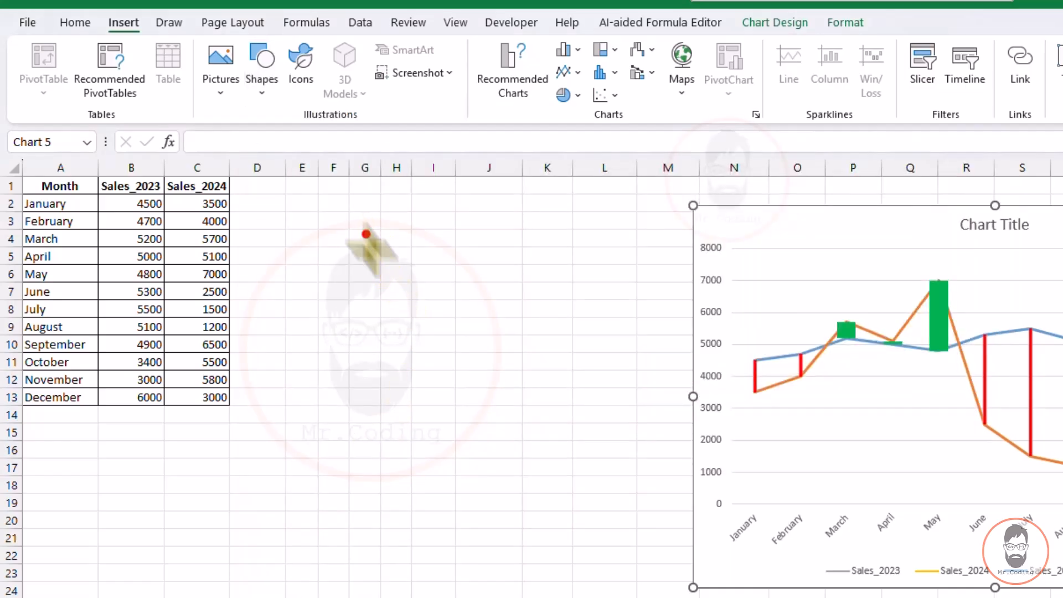
pyautogui.moveTo(366, 234)
pyautogui.mouseDown()
pyautogui.moveTo(581, 325)
pyautogui.moveTo(551, 311)
pyautogui.moveTo(565, 308)
pyautogui.mouseUp()
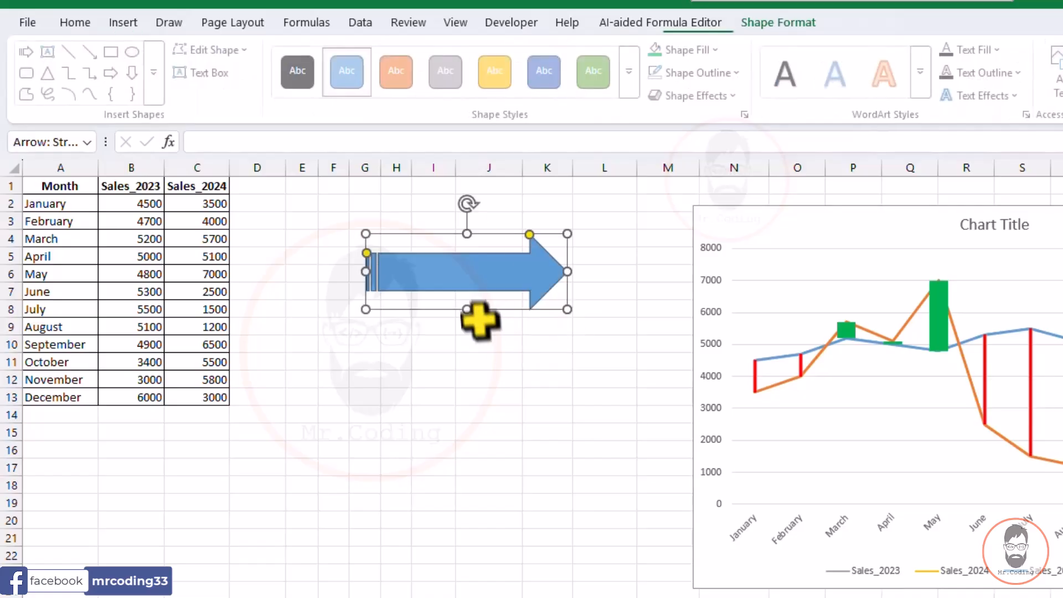
pyautogui.moveTo(468, 203); pyautogui.dragTo(509, 278)
pyautogui.moveTo(455, 257); pyautogui.dragTo(396, 344)
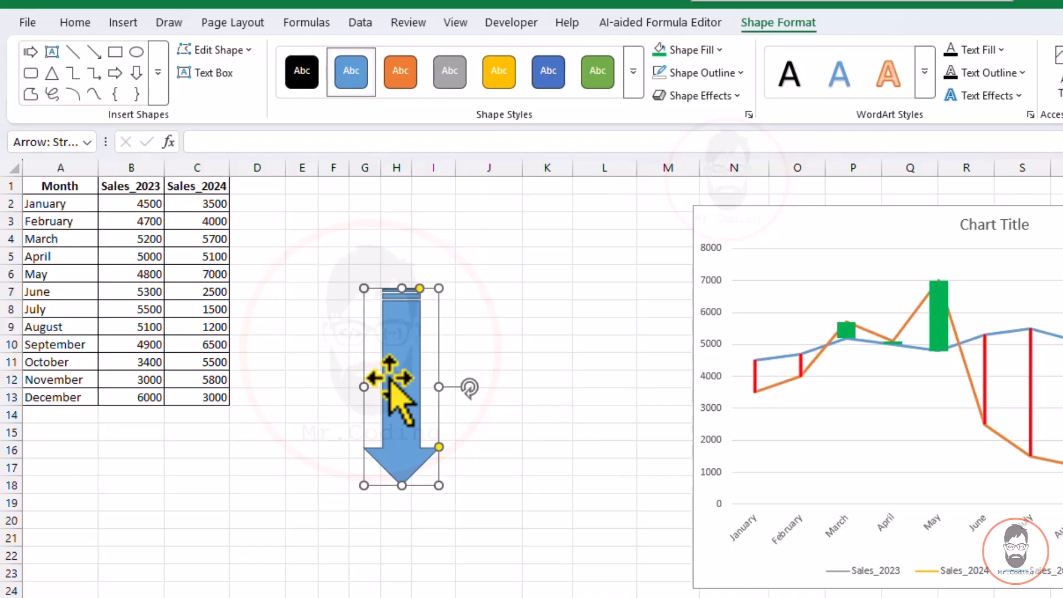
# Fill the downward arrow with standard dark red and remove its outline.
pyautogui.click(719, 49)
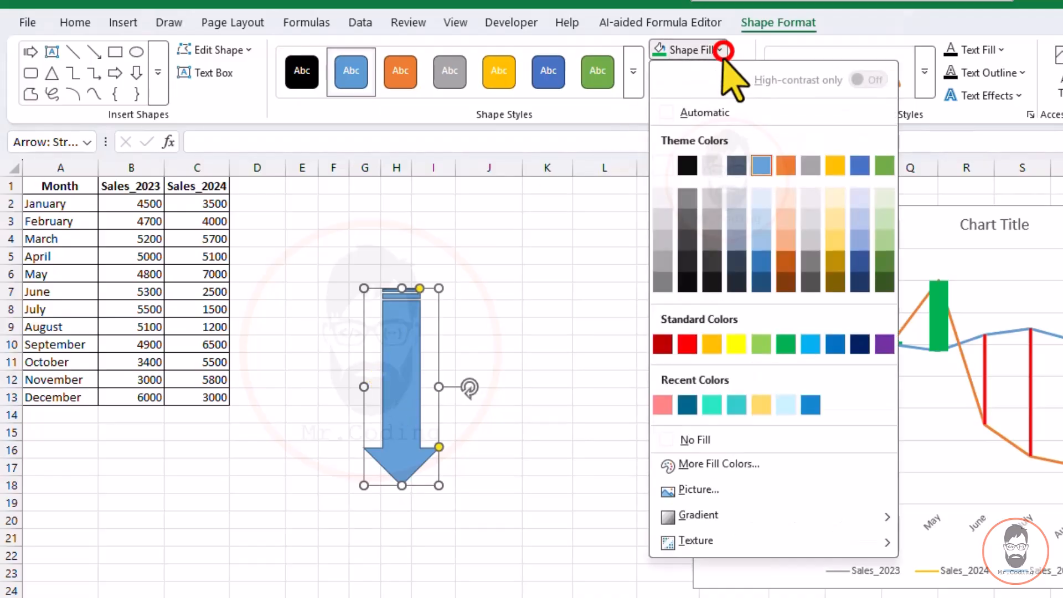
pyautogui.click(663, 344)
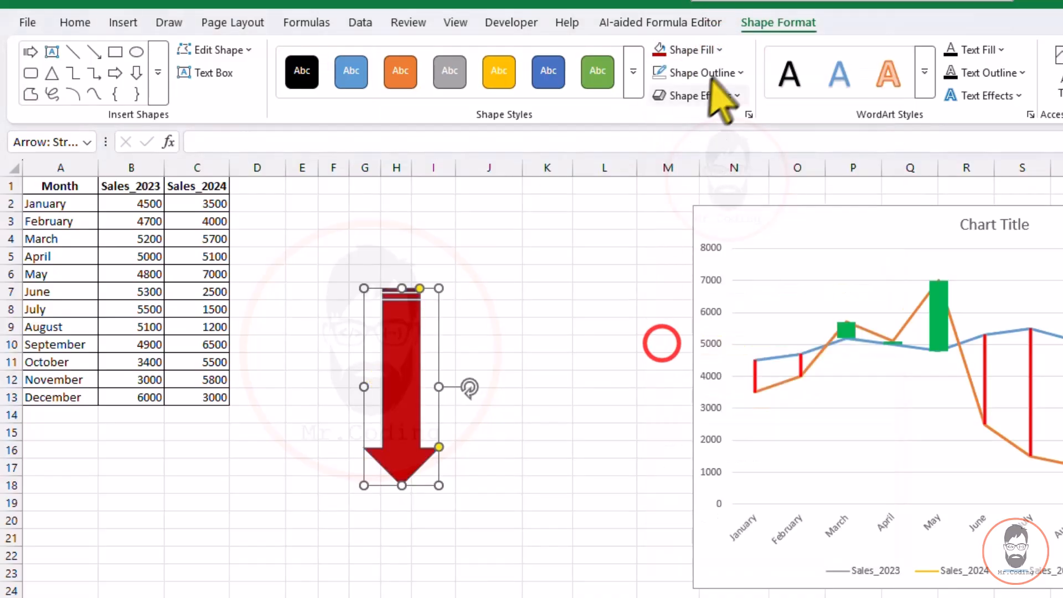
pyautogui.click(716, 73)
pyautogui.click(692, 462)
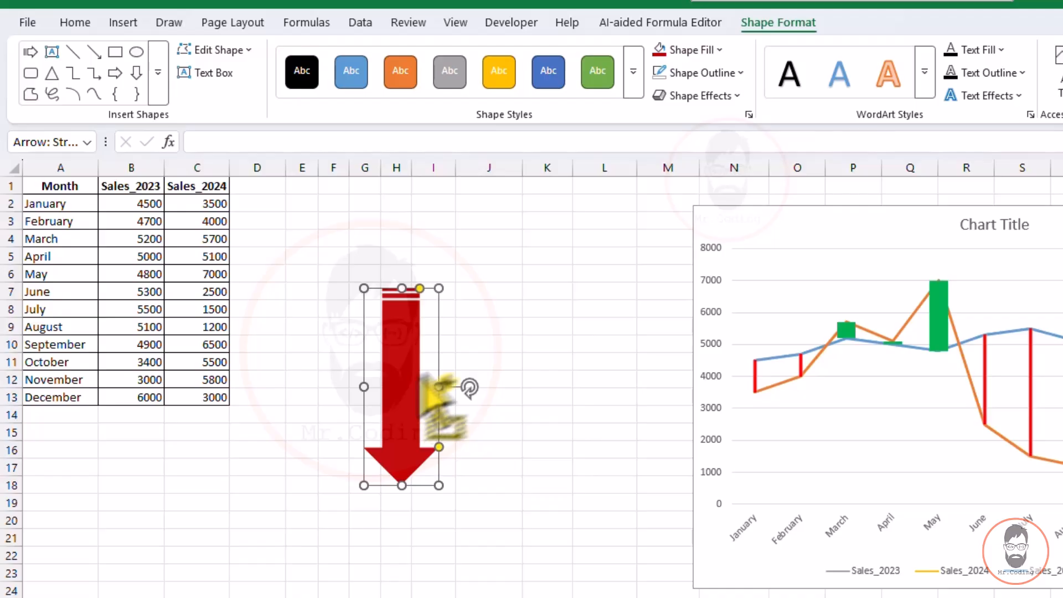
# Place a copy of the dark red arrow beside the chart and rotate it to point upward.
pyautogui.hotkey('ctrl', 'v')
pyautogui.moveTo(417, 387); pyautogui.dragTo(602, 317)
pyautogui.moveTo(671, 332); pyautogui.dragTo(551, 331)
# Fill the upward arrow with standard green and shift it slightly.
pyautogui.click(719, 49)
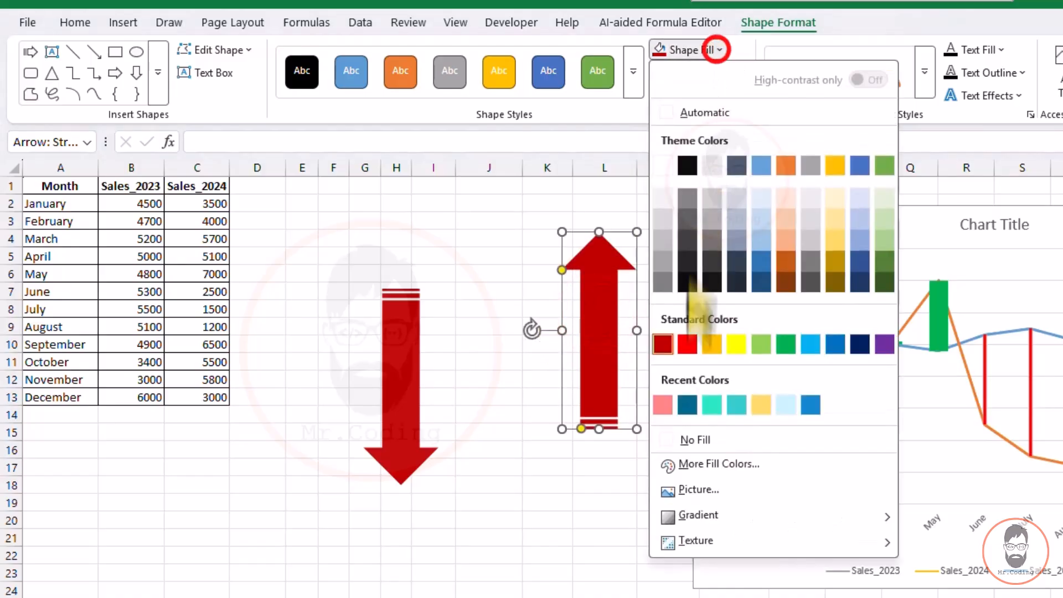
pyautogui.click(776, 342)
pyautogui.moveTo(603, 347); pyautogui.dragTo(608, 367)
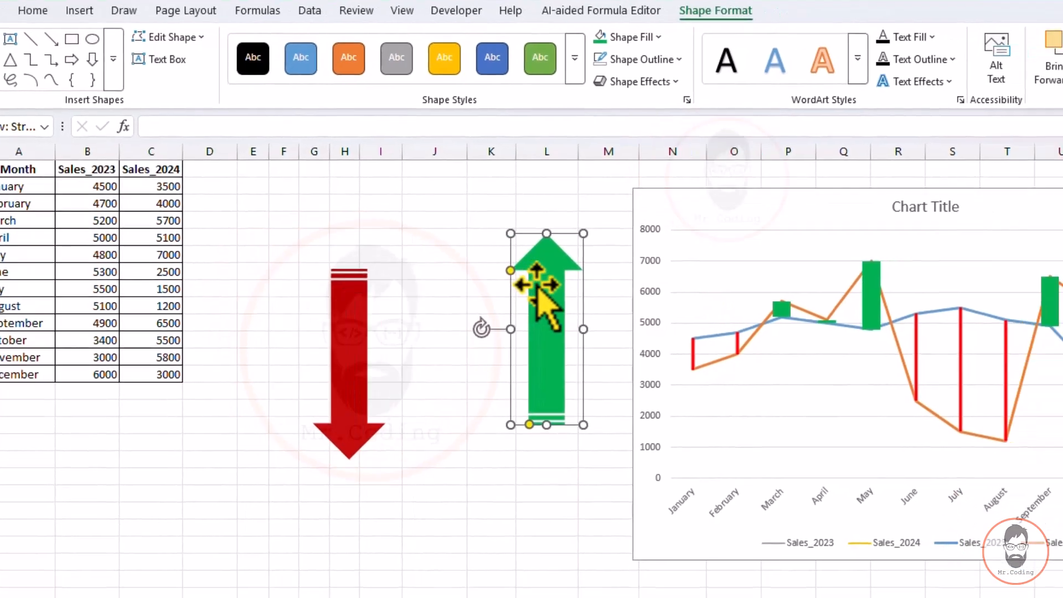
pyautogui.moveTo(594, 300); pyautogui.dragTo(578, 296)
pyautogui.moveTo(220, 172); pyautogui.dragTo(215, 169)
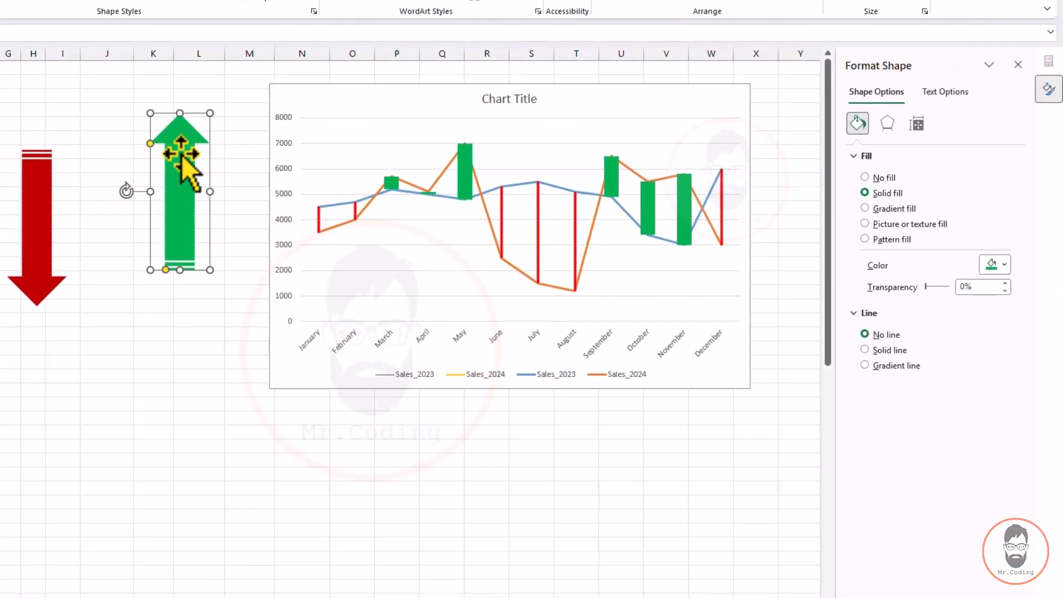
# Copy the green upward arrow and apply it to the chart's up bars as a picture fill.
pyautogui.rightClick(180, 153)
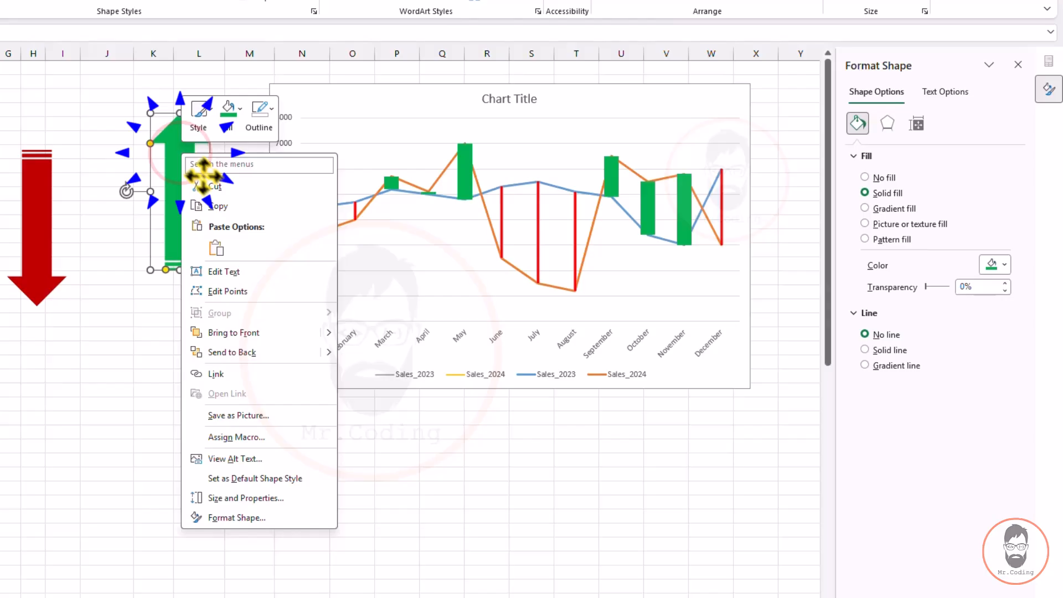
pyautogui.click(212, 206)
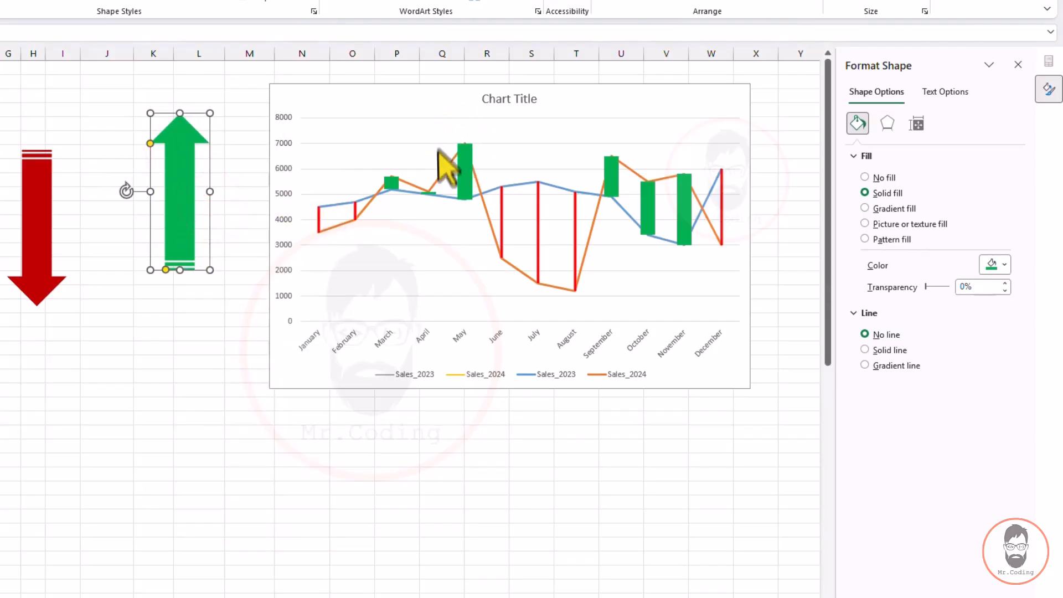
pyautogui.click(465, 171)
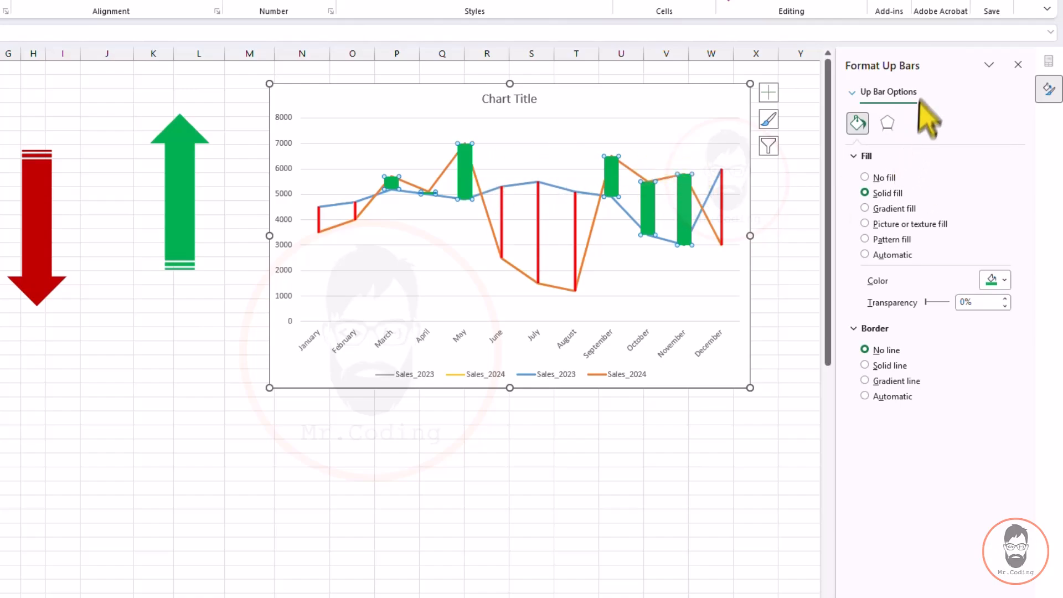
pyautogui.click(1017, 65)
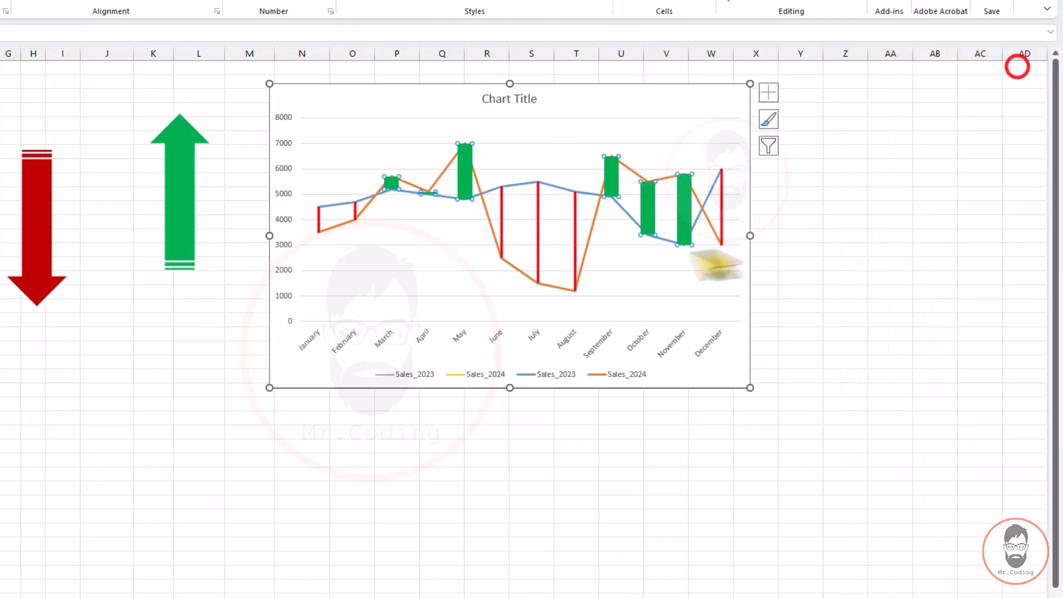
pyautogui.rightClick(465, 164)
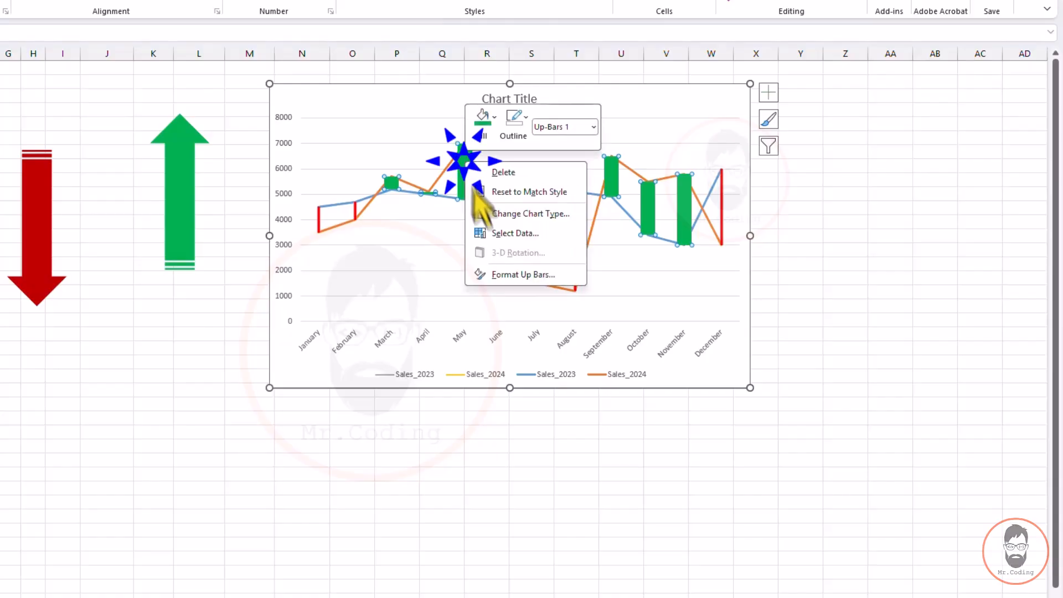
pyautogui.click(523, 275)
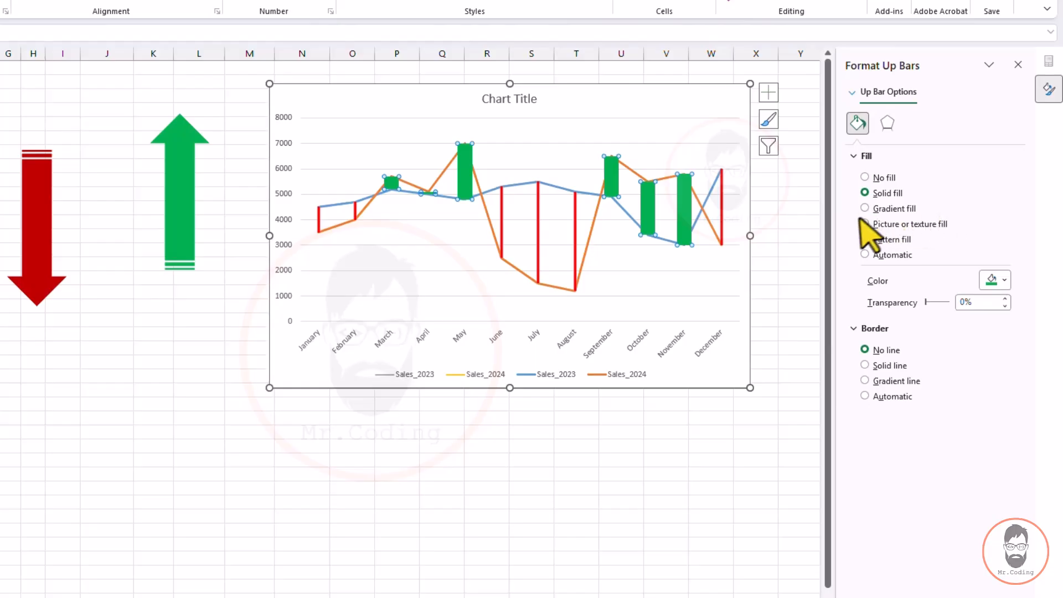
pyautogui.click(914, 224)
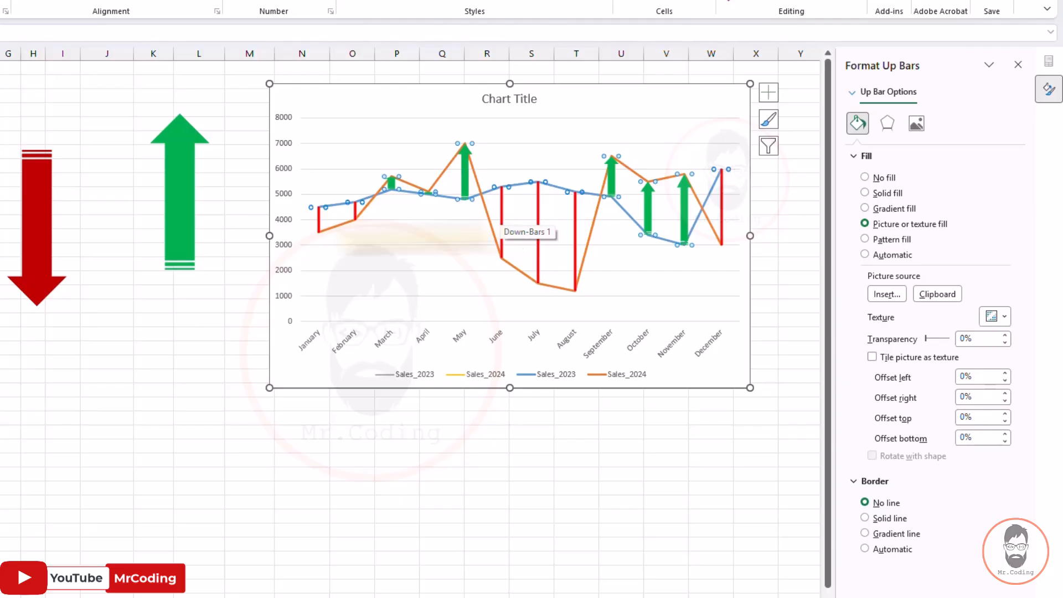
# Copy the dark red downward arrow and apply it from the clipboard as the down bars' picture fill.
pyautogui.click(37, 211)
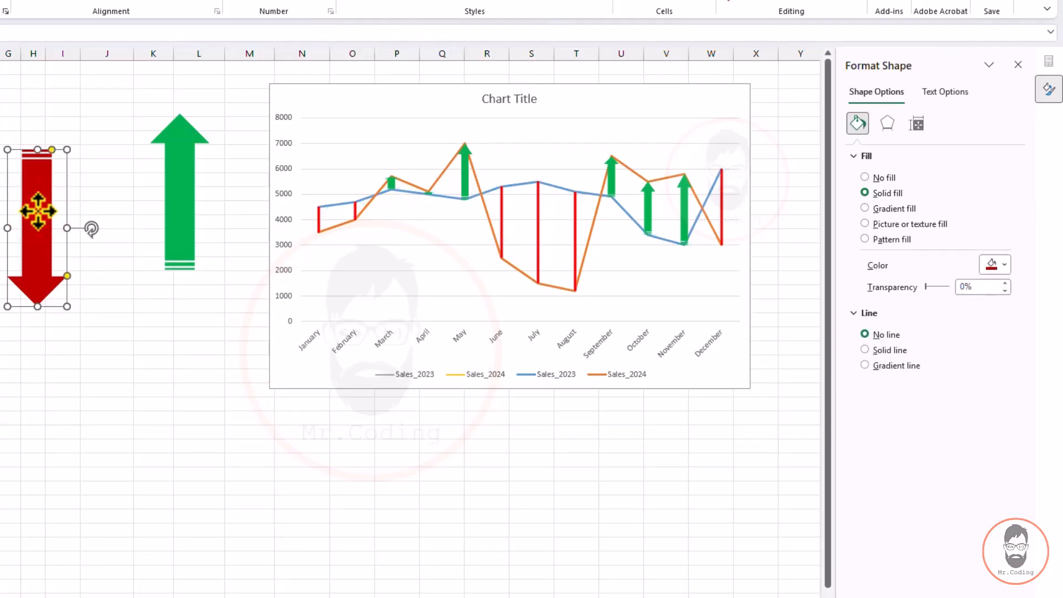
pyautogui.click(507, 229)
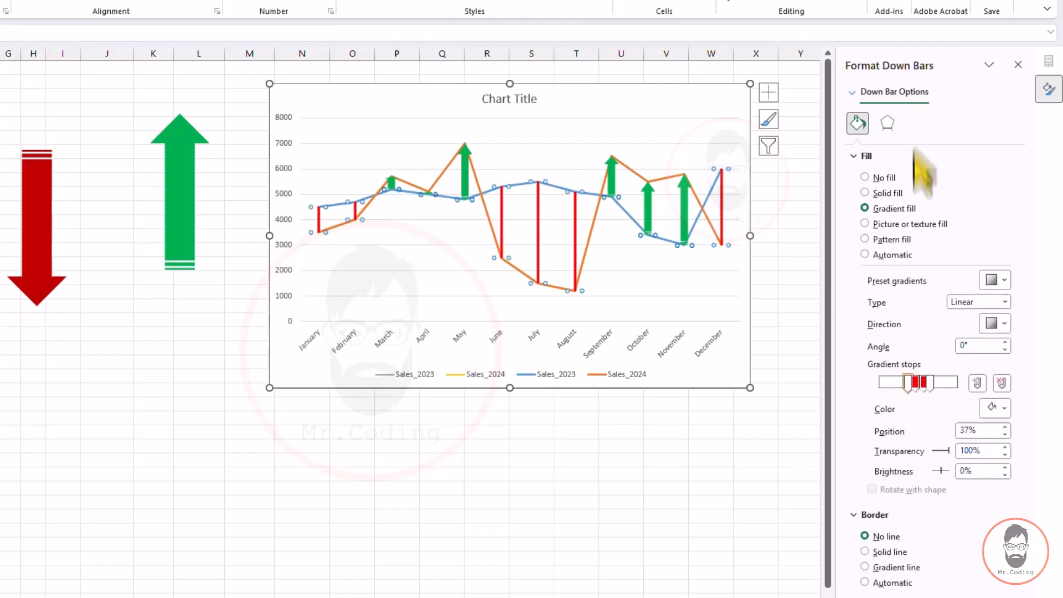
pyautogui.click(918, 225)
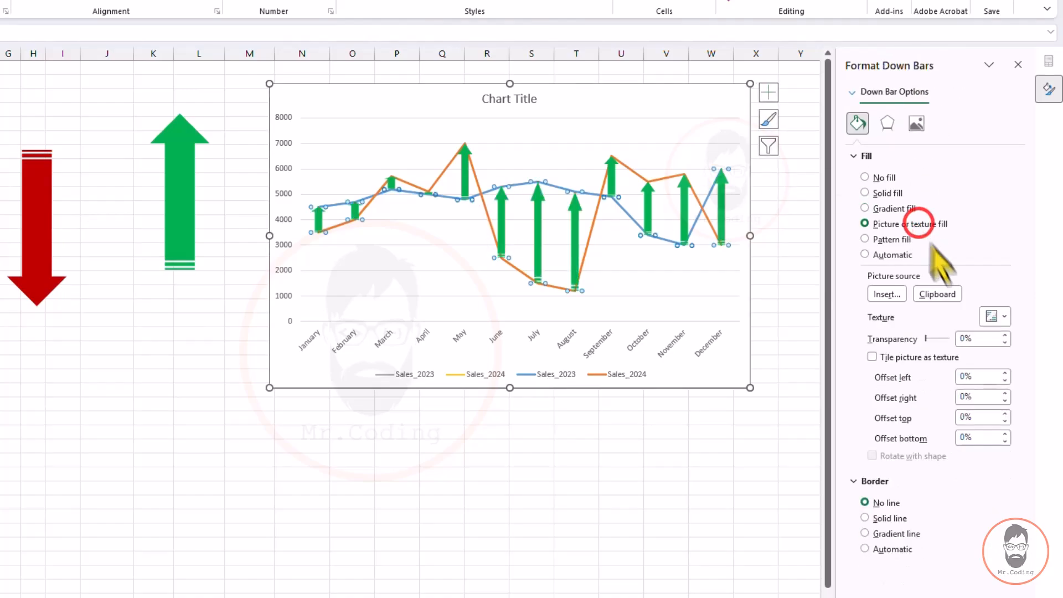
pyautogui.click(937, 294)
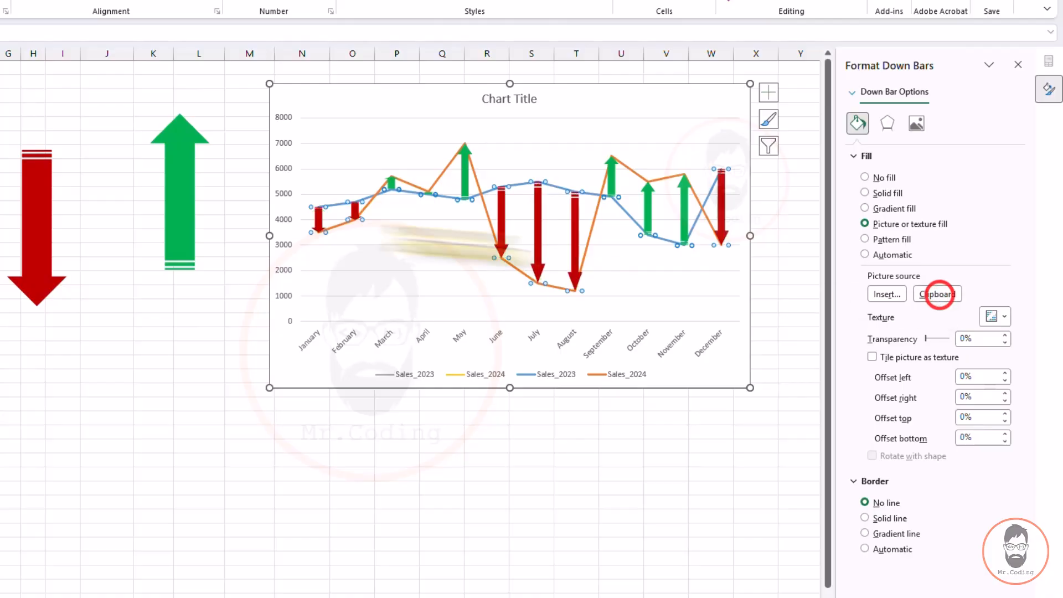